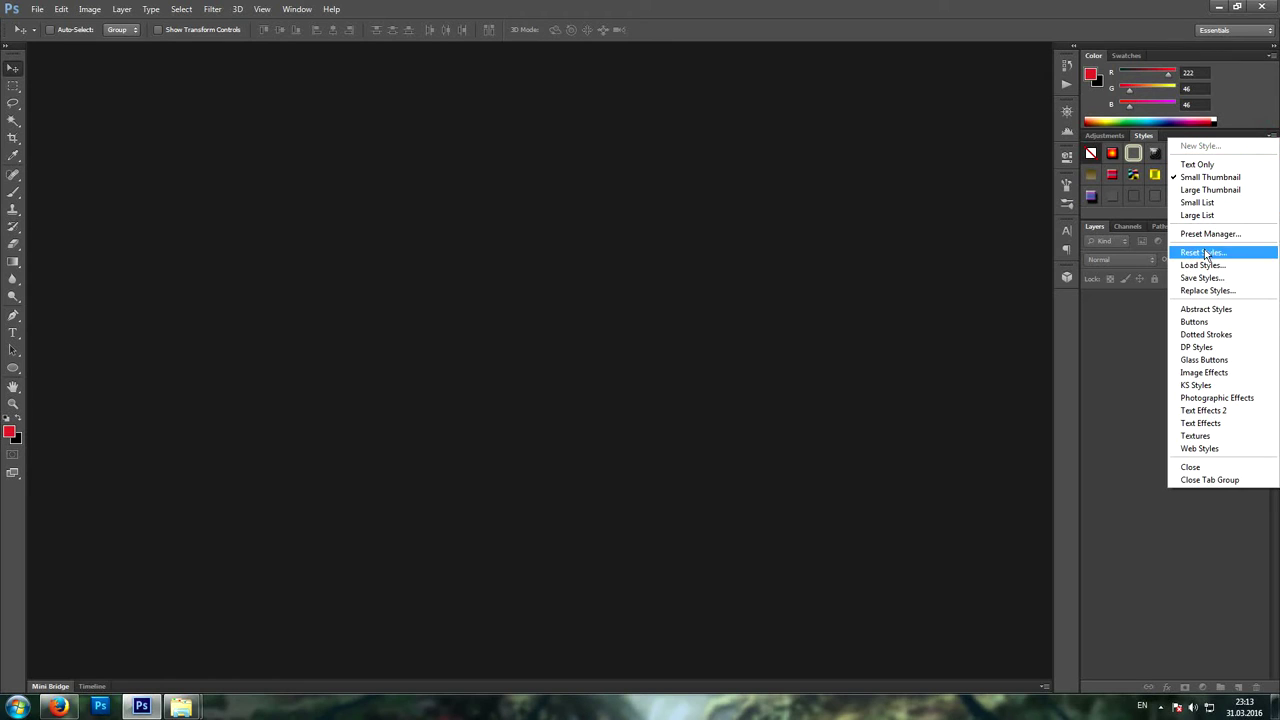
# - Load the Black_skin_pattern file into the Patterns presets with the Preset Manager
pyautogui.click(1208, 233)
pyautogui.click(570, 166)
pyautogui.click(542, 225)
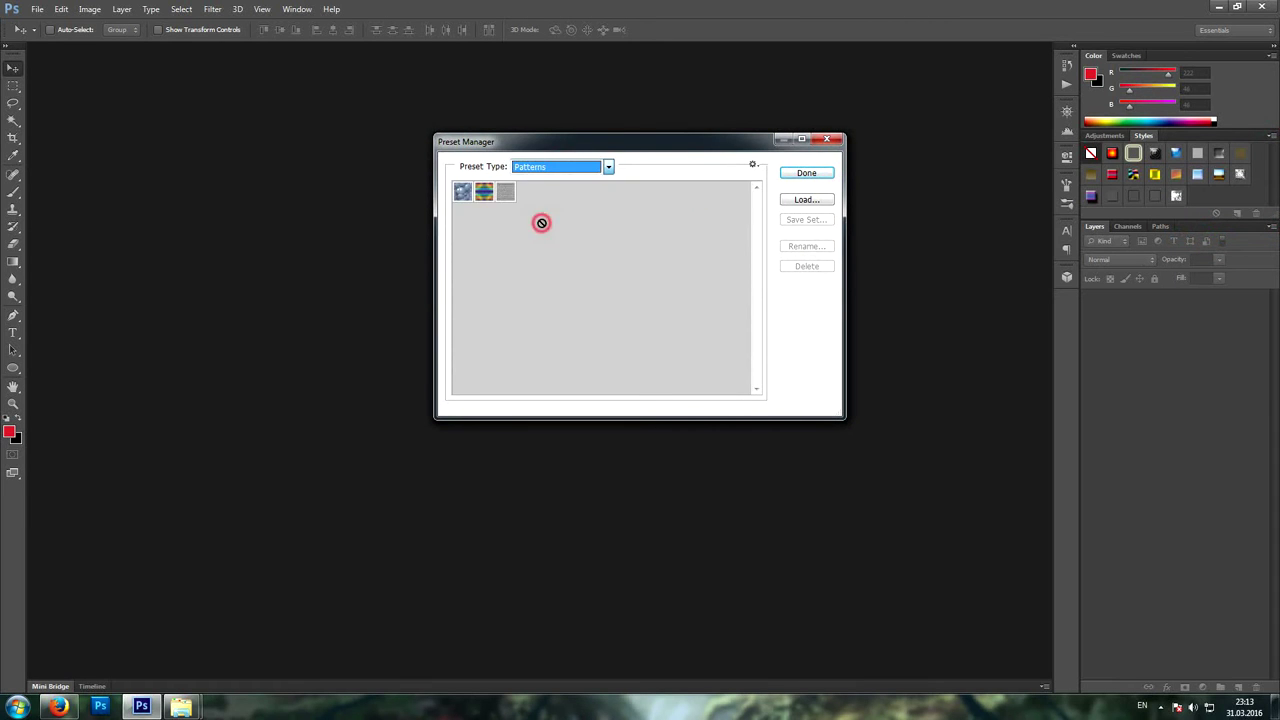
pyautogui.click(822, 202)
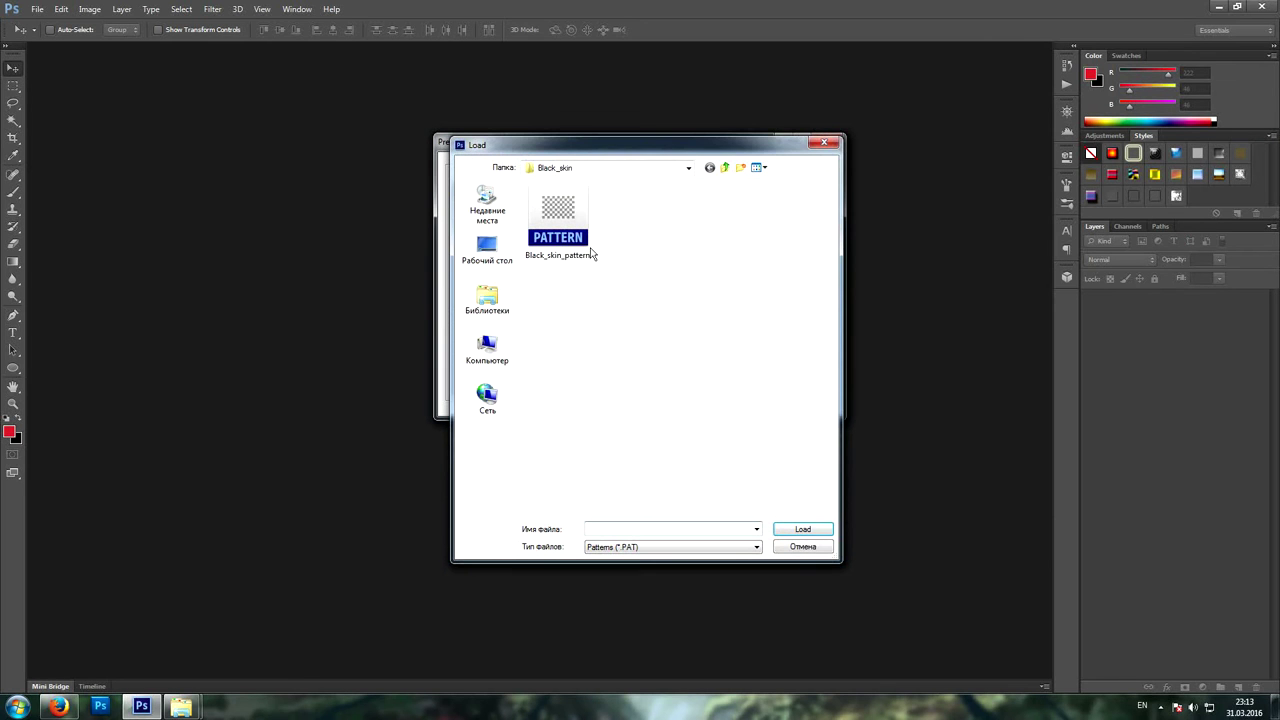
pyautogui.click(558, 222)
pyautogui.click(798, 526)
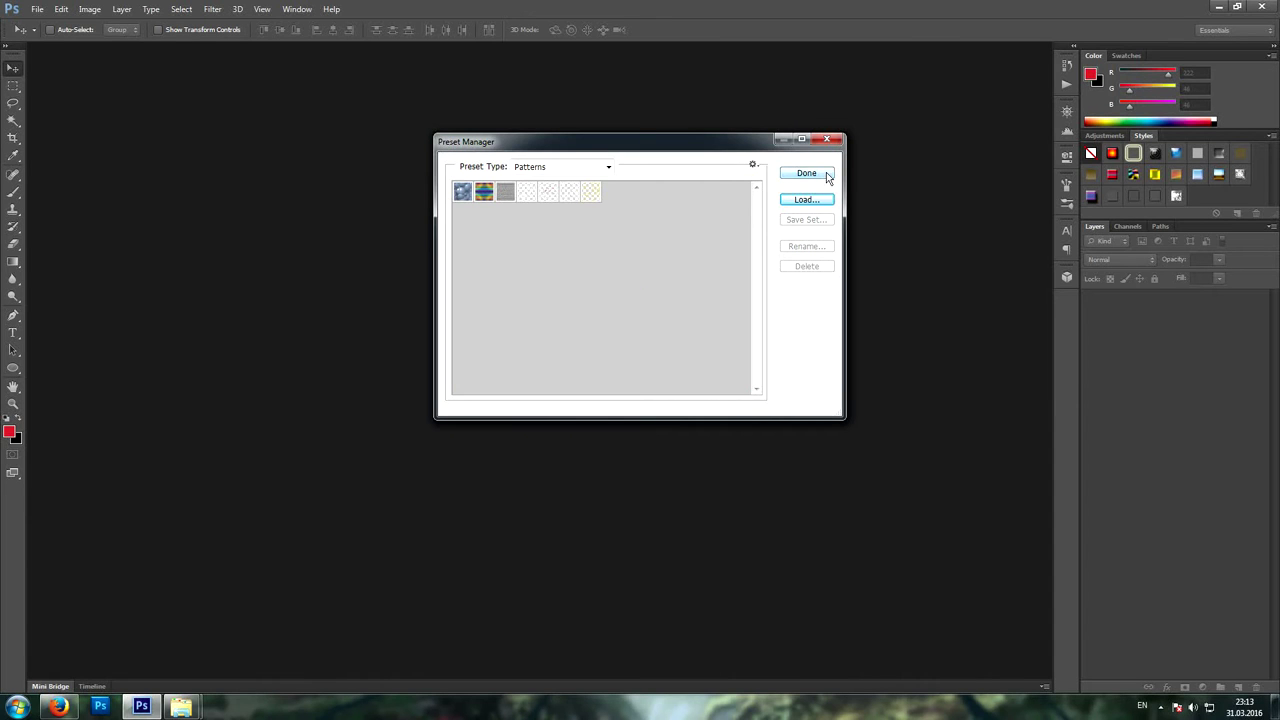
pyautogui.click(825, 173)
# - Load the Black_skin action set into the Actions list and collapse the list
pyautogui.click(297, 9)
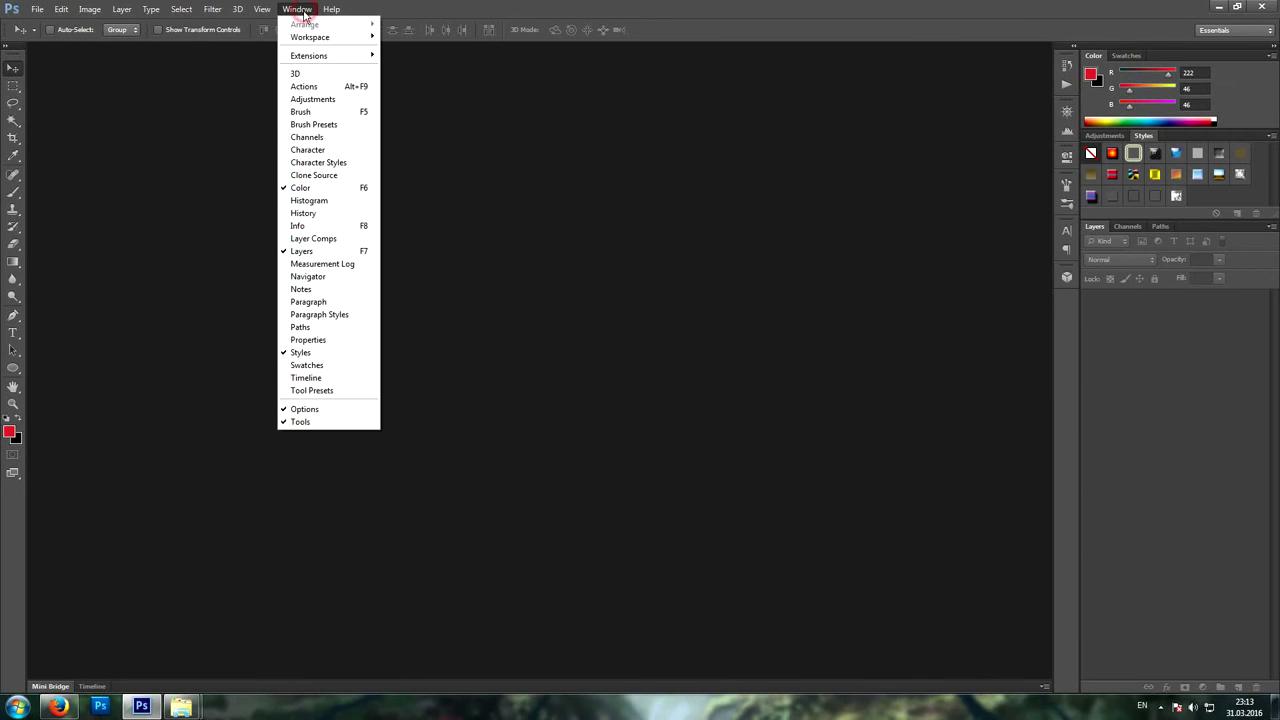
pyautogui.click(338, 90)
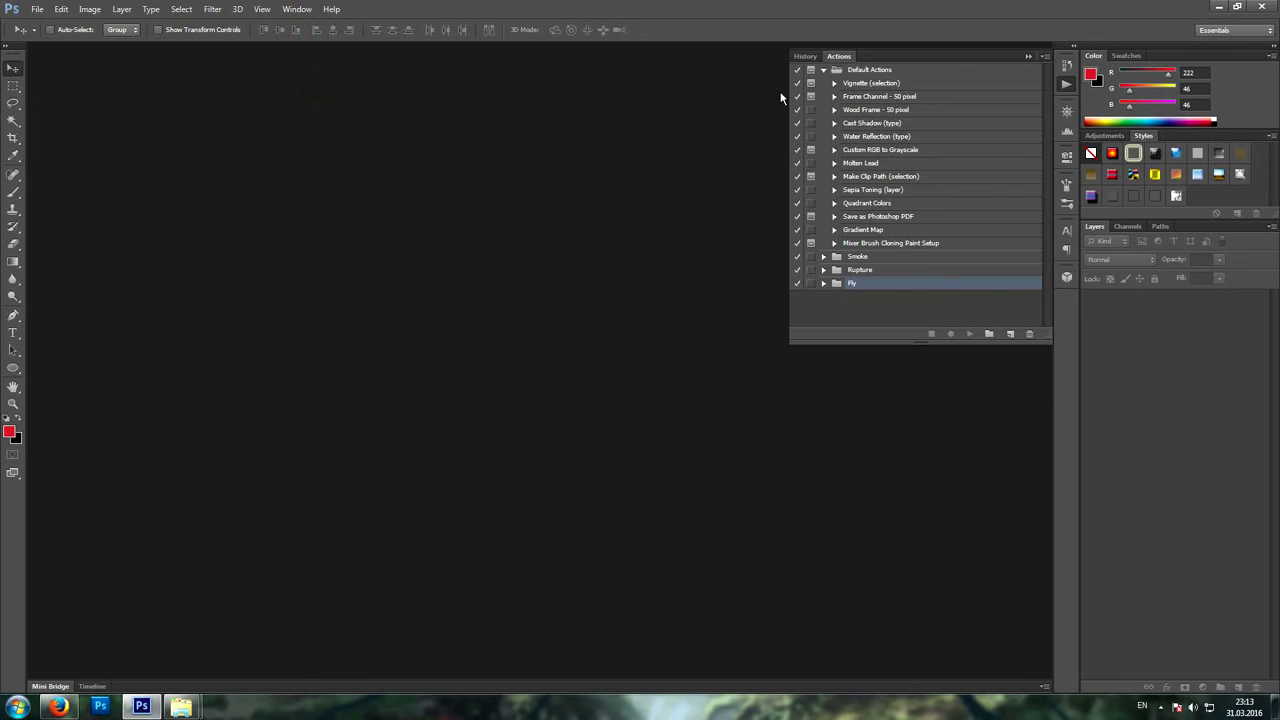
pyautogui.click(1045, 56)
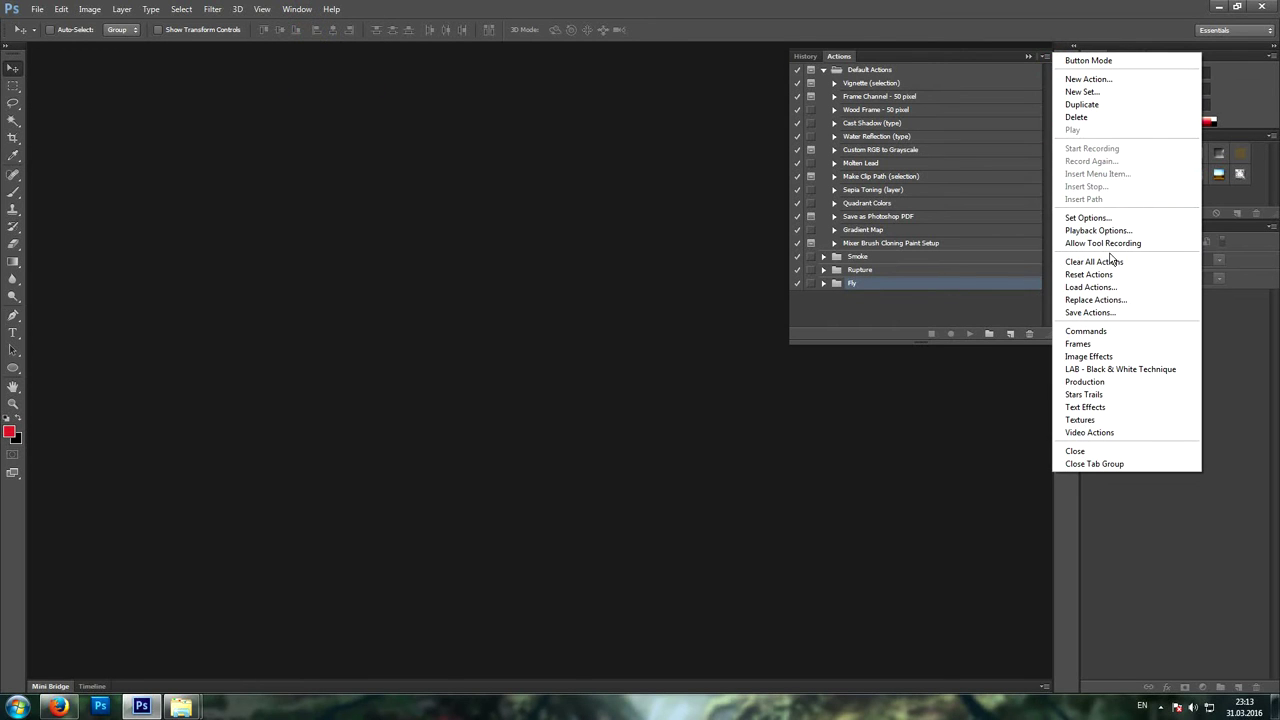
pyautogui.click(1125, 287)
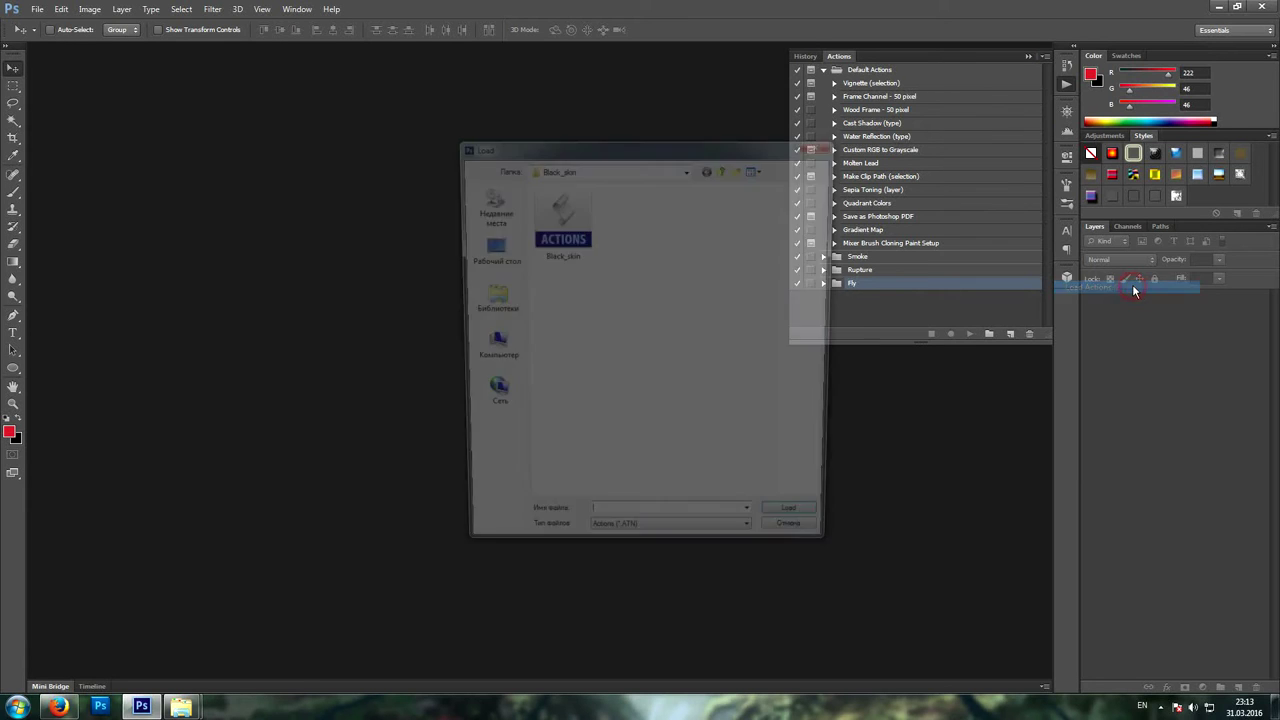
pyautogui.click(561, 217)
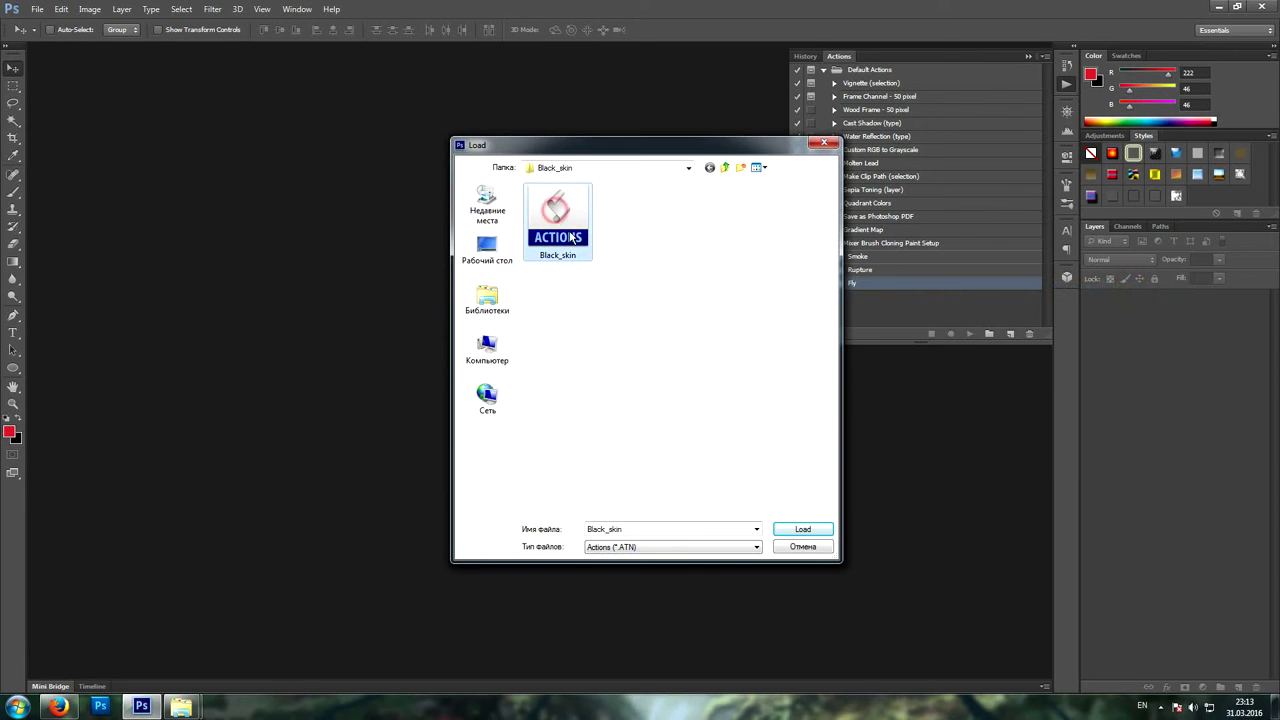
pyautogui.click(785, 530)
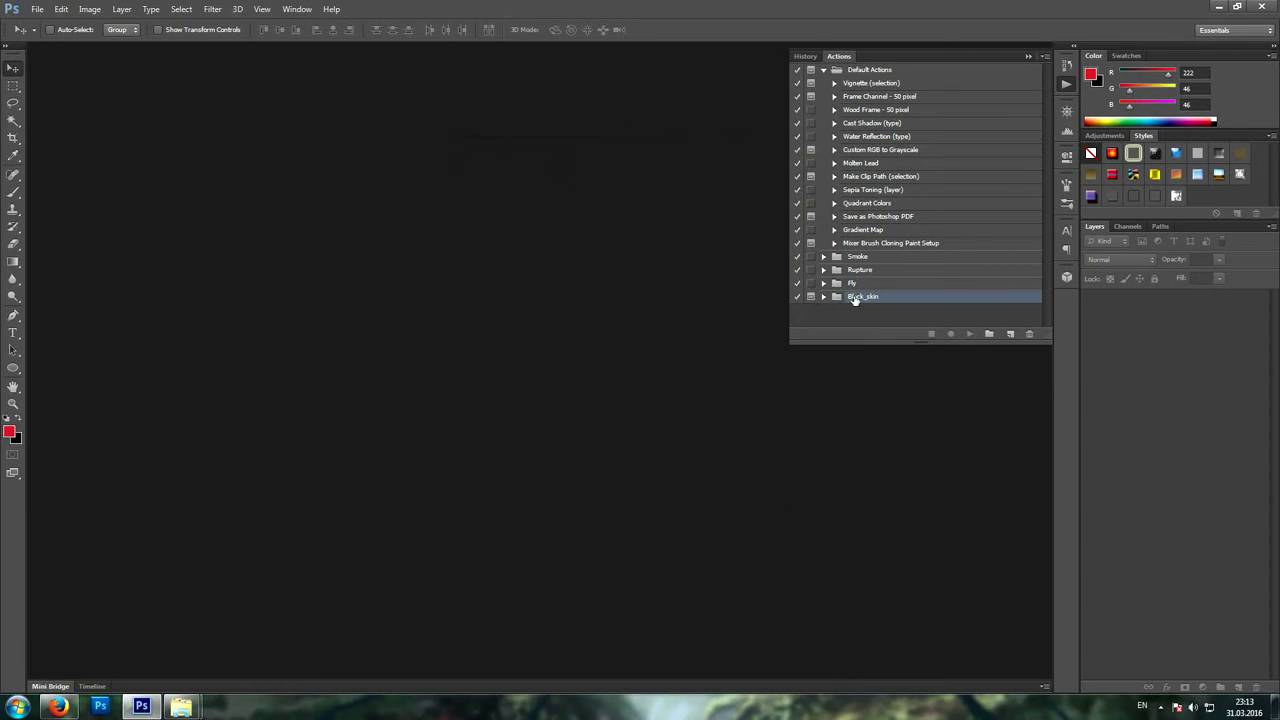
pyautogui.click(1067, 84)
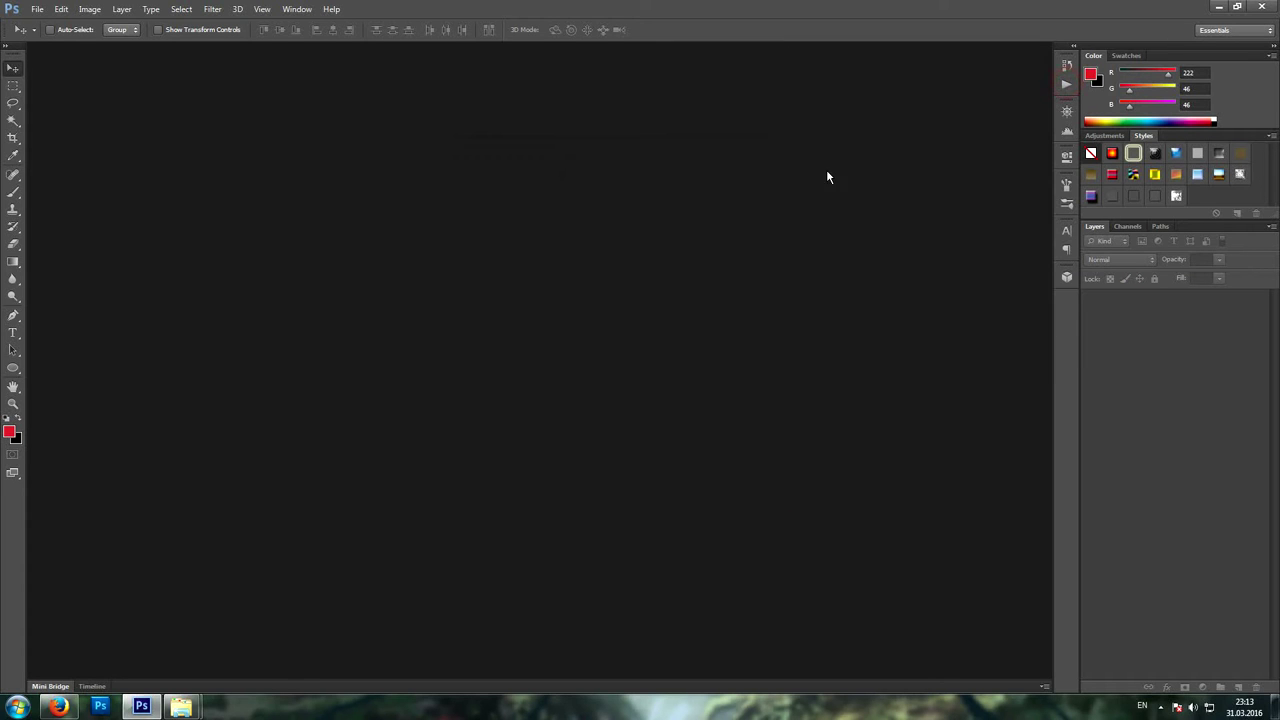
# - Open the JPEG photo 1 of the standing man from the Black folder
pyautogui.click(148, 672)
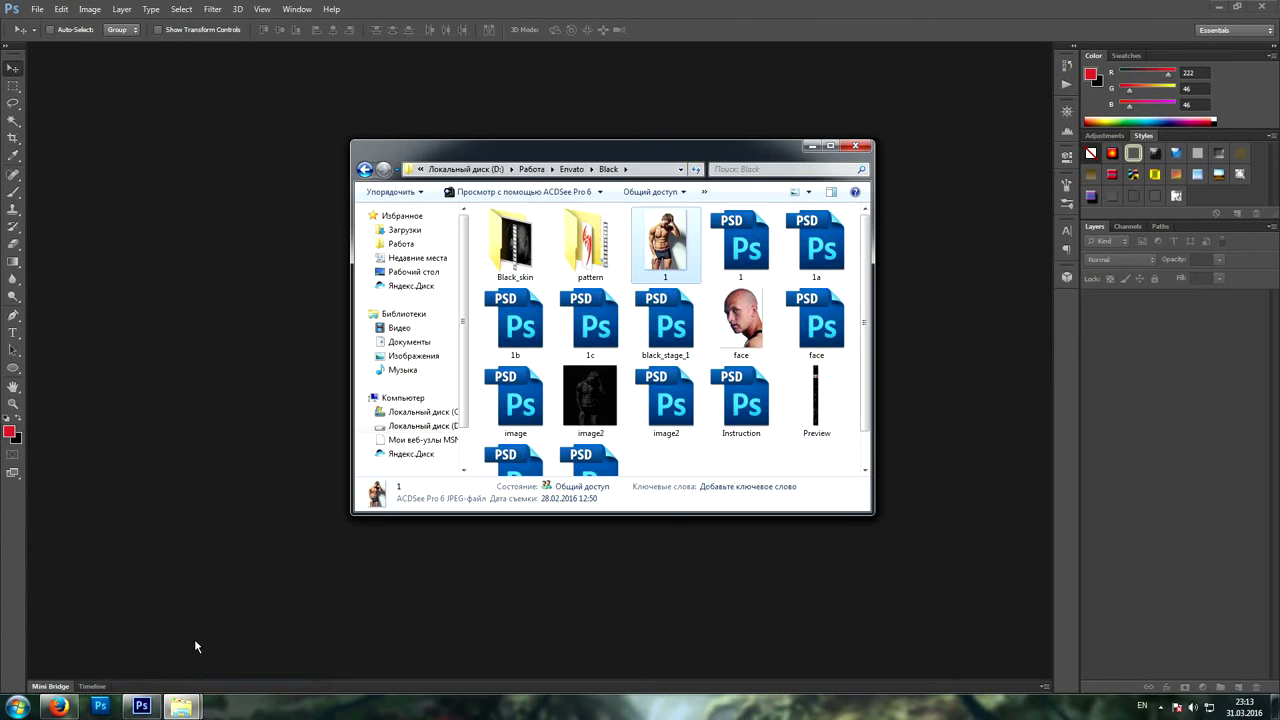
pyautogui.moveTo(640, 262); pyautogui.dragTo(212, 292)
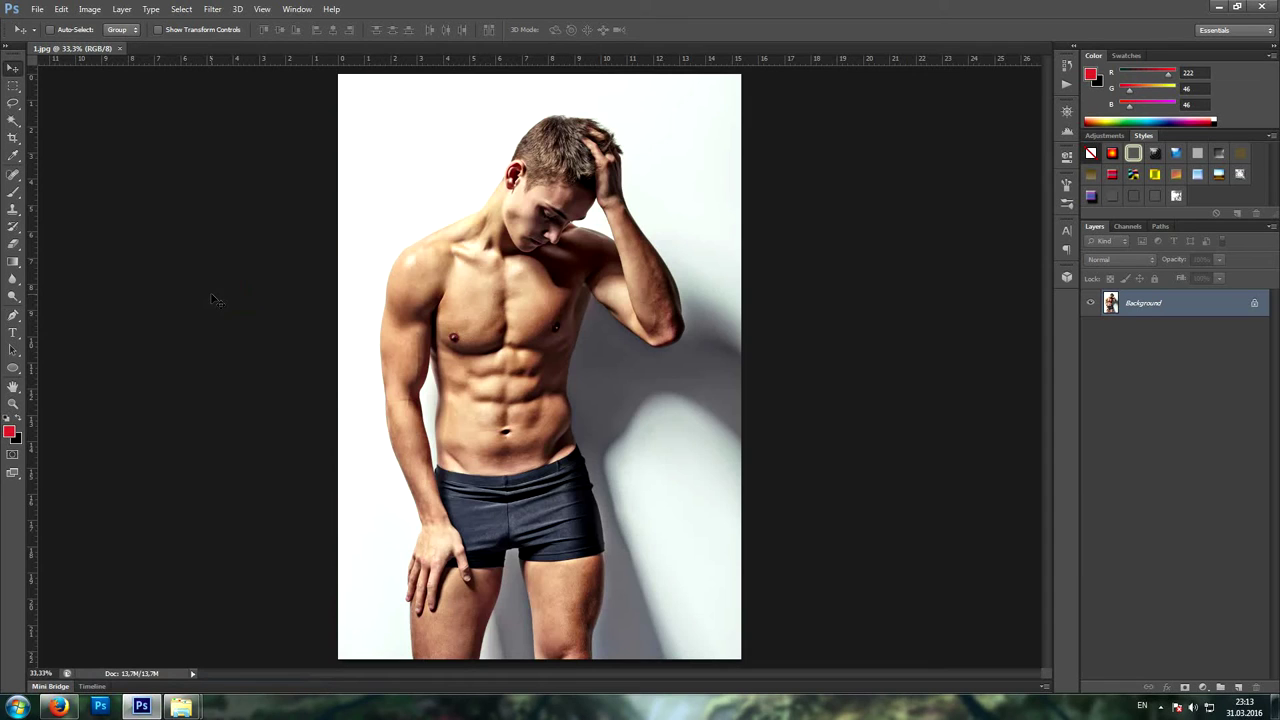
# - Select the whole background with the Magic Wand, including the gaps around the arms and legs, and invert the selection onto the man
pyautogui.click(13, 121)
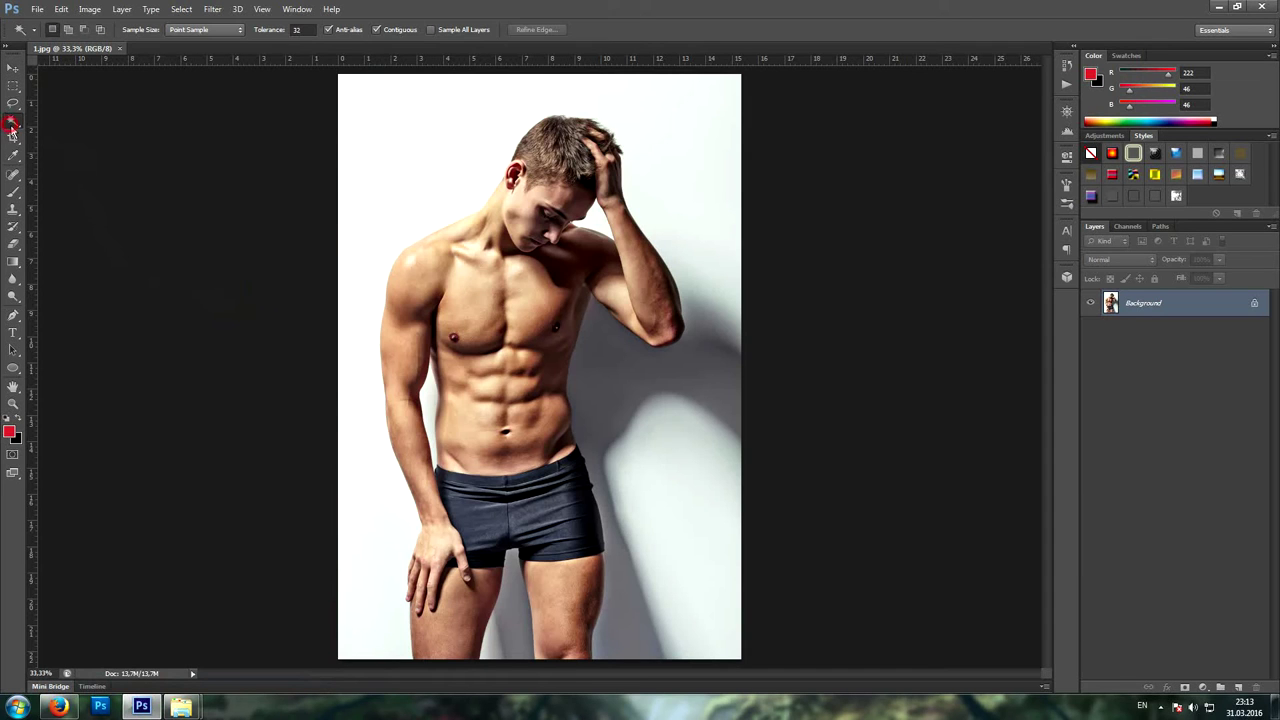
pyautogui.click(455, 136)
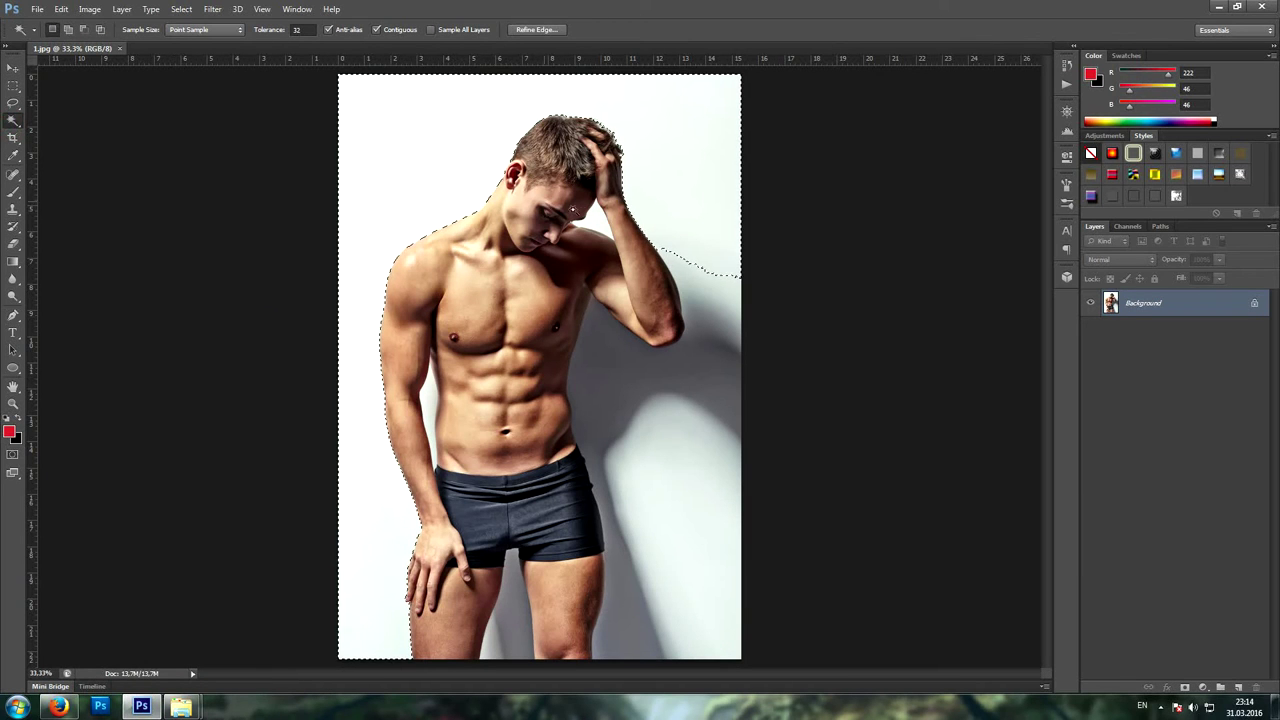
pyautogui.keyDown('shift'); pyautogui.click(598, 218); pyautogui.keyUp('shift')
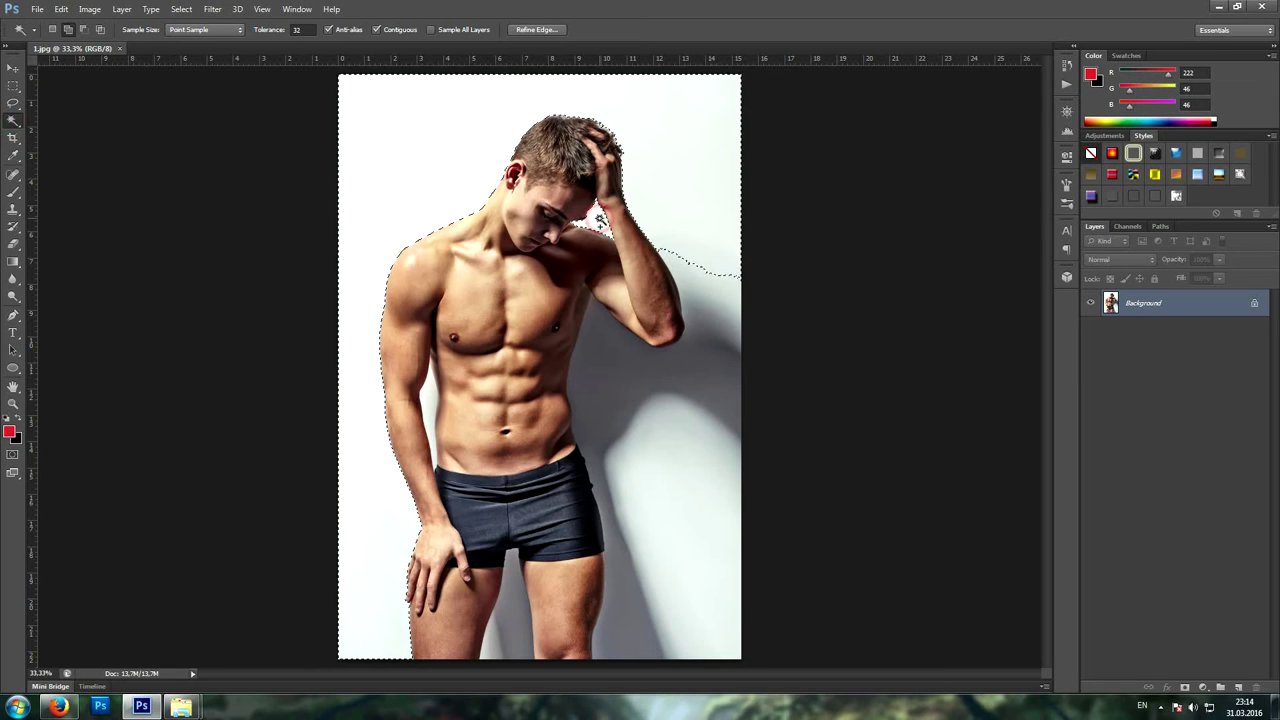
pyautogui.click(717, 350)
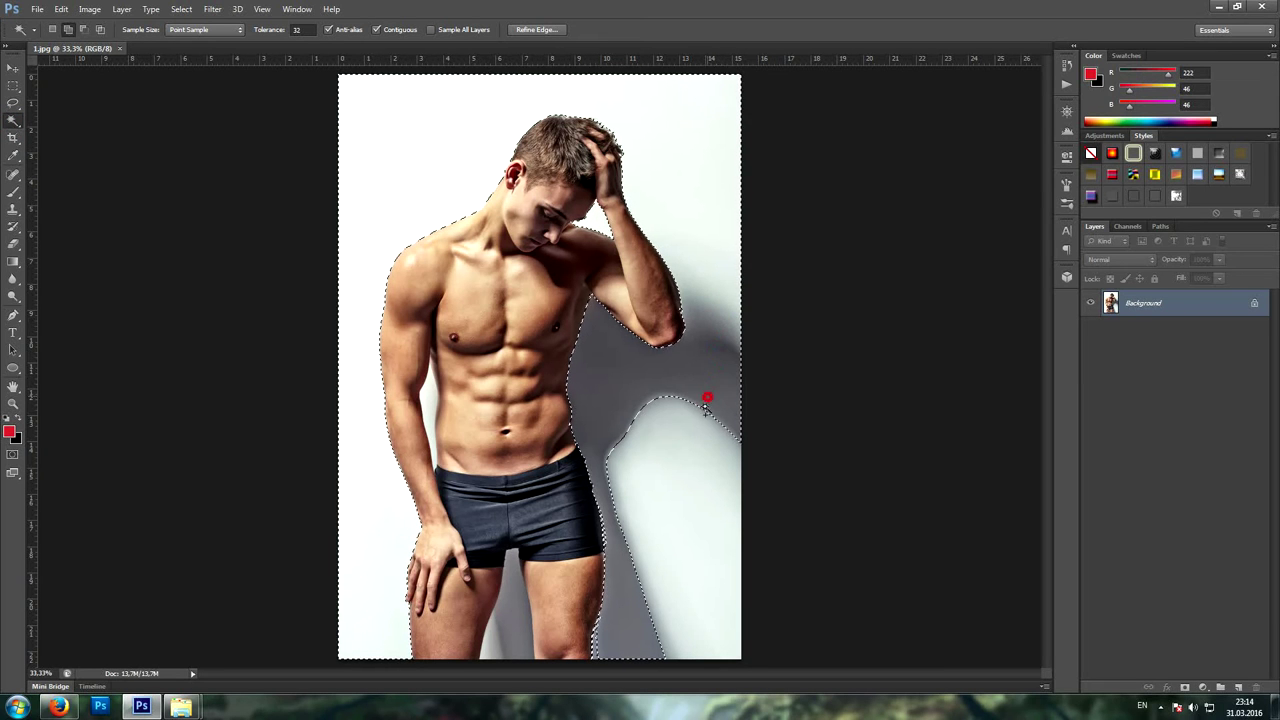
pyautogui.click(694, 457)
pyautogui.click(672, 401)
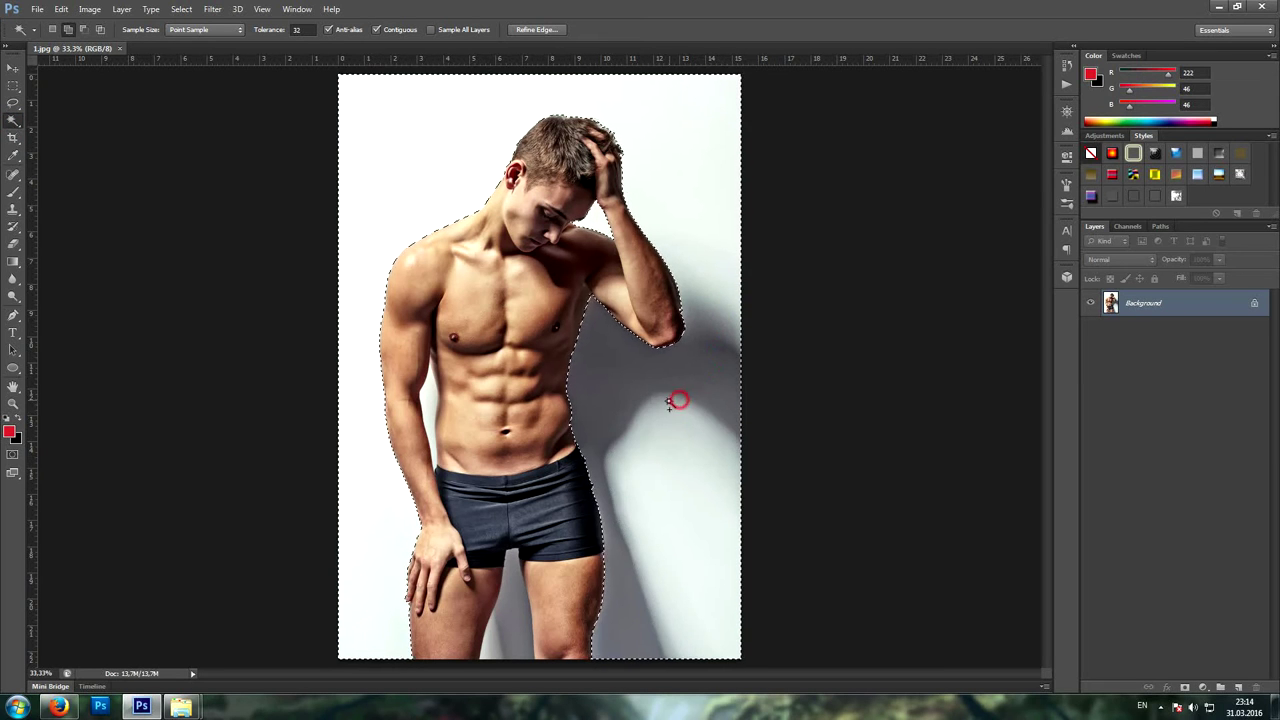
pyautogui.click(516, 607)
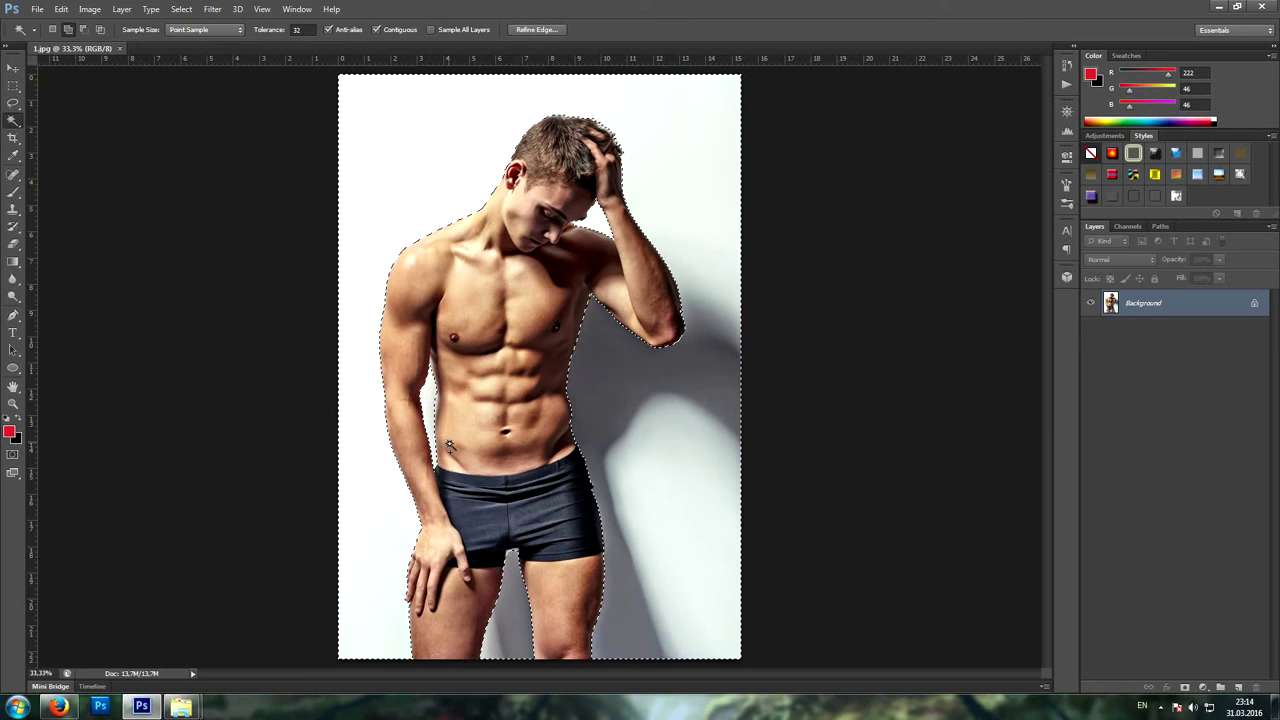
pyautogui.click(181, 9)
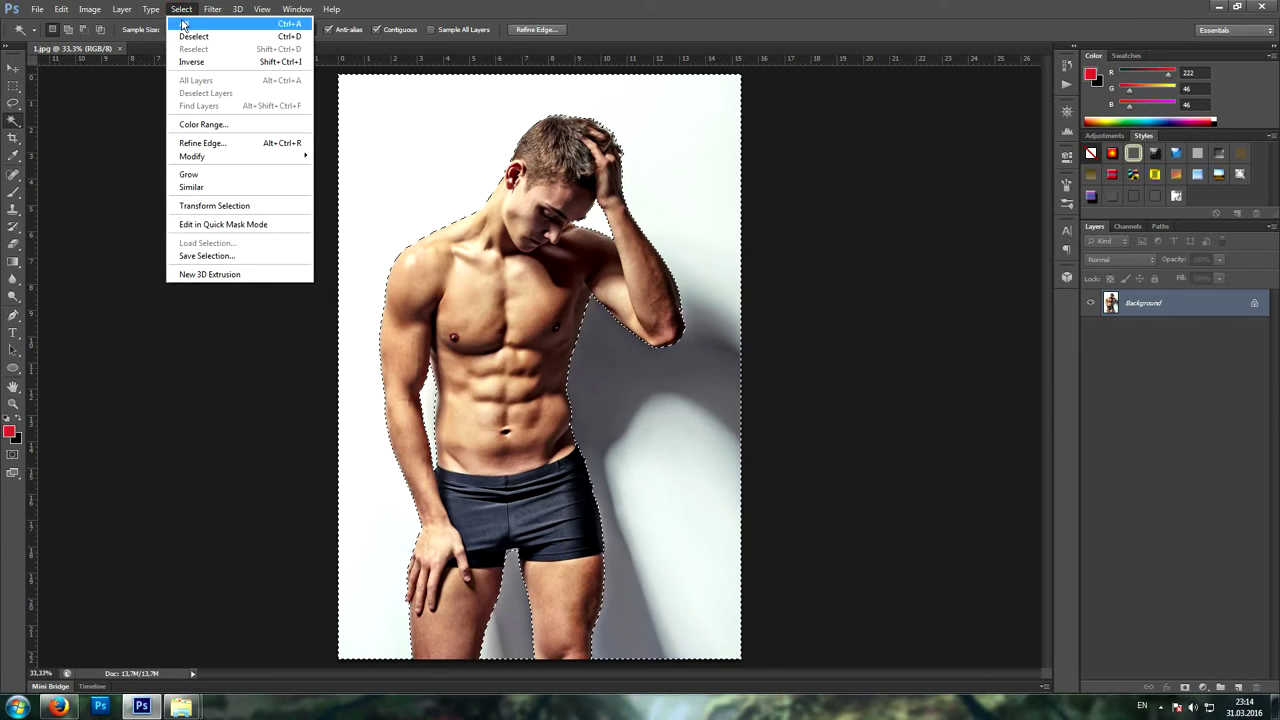
pyautogui.click(193, 61)
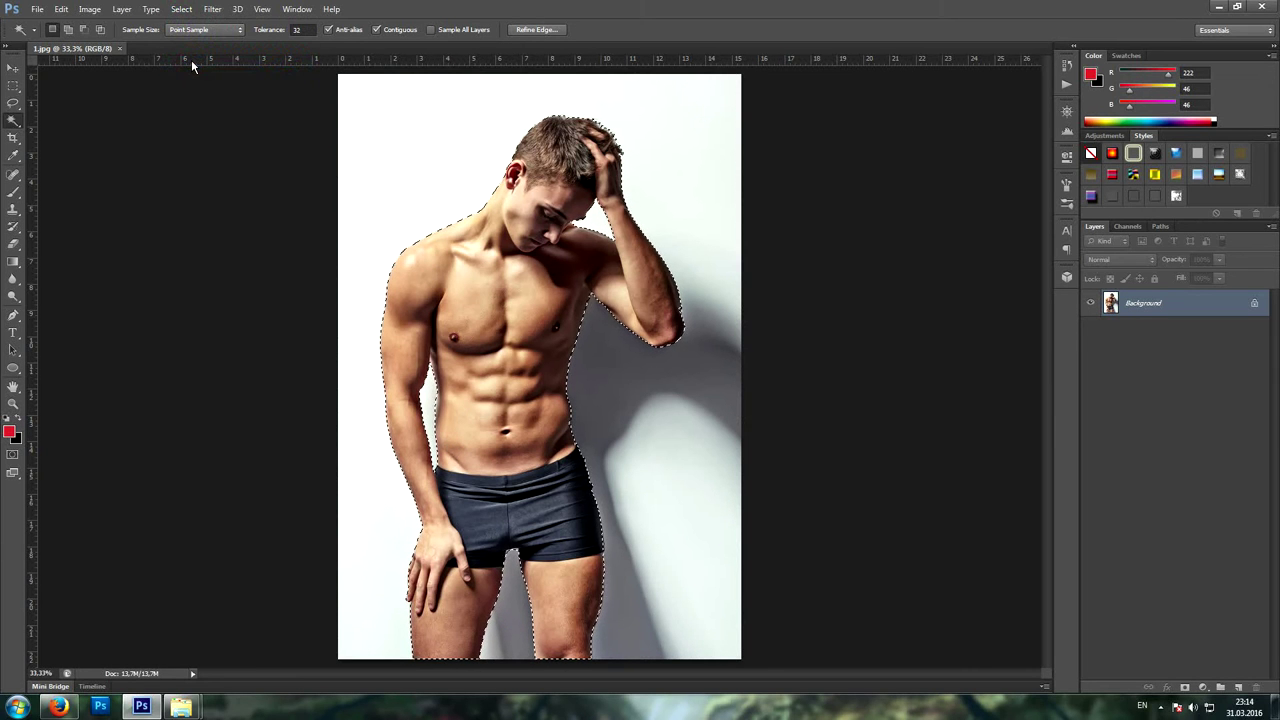
# - Create a new layer named brush above the background
pyautogui.click(121, 9)
pyautogui.moveTo(165, 17)
pyautogui.click(298, 24)
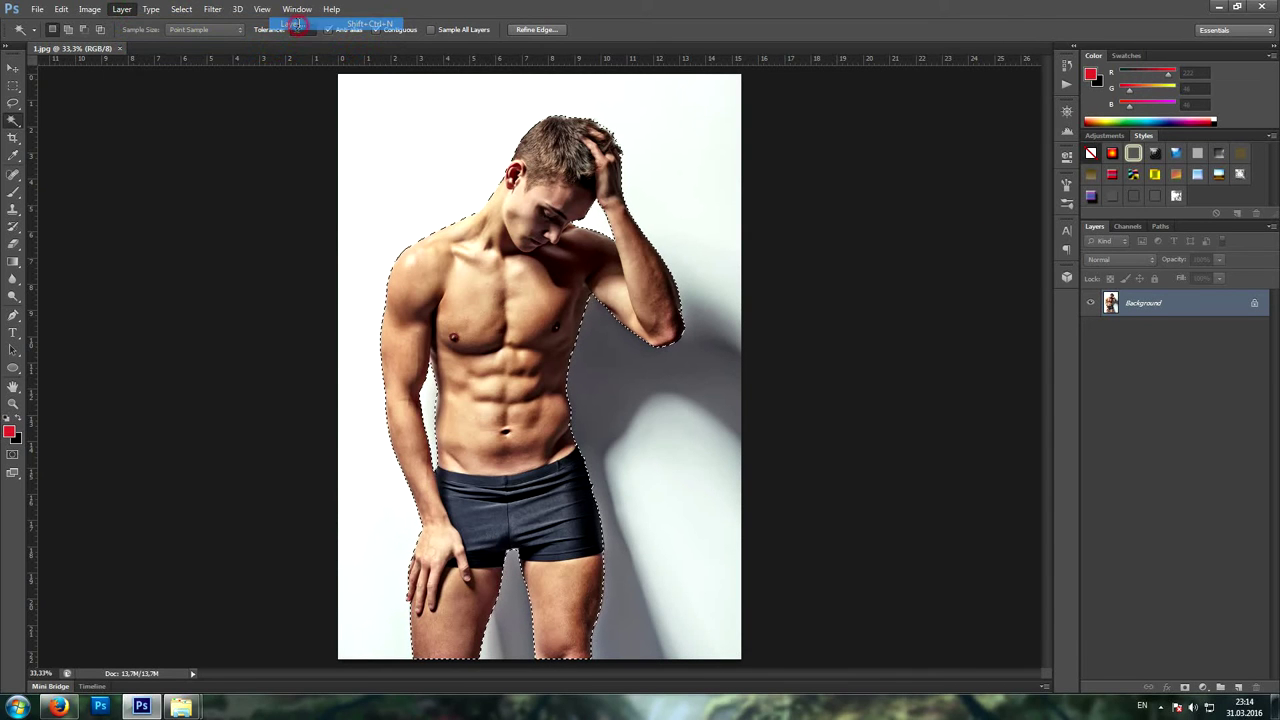
pyautogui.write('bru')
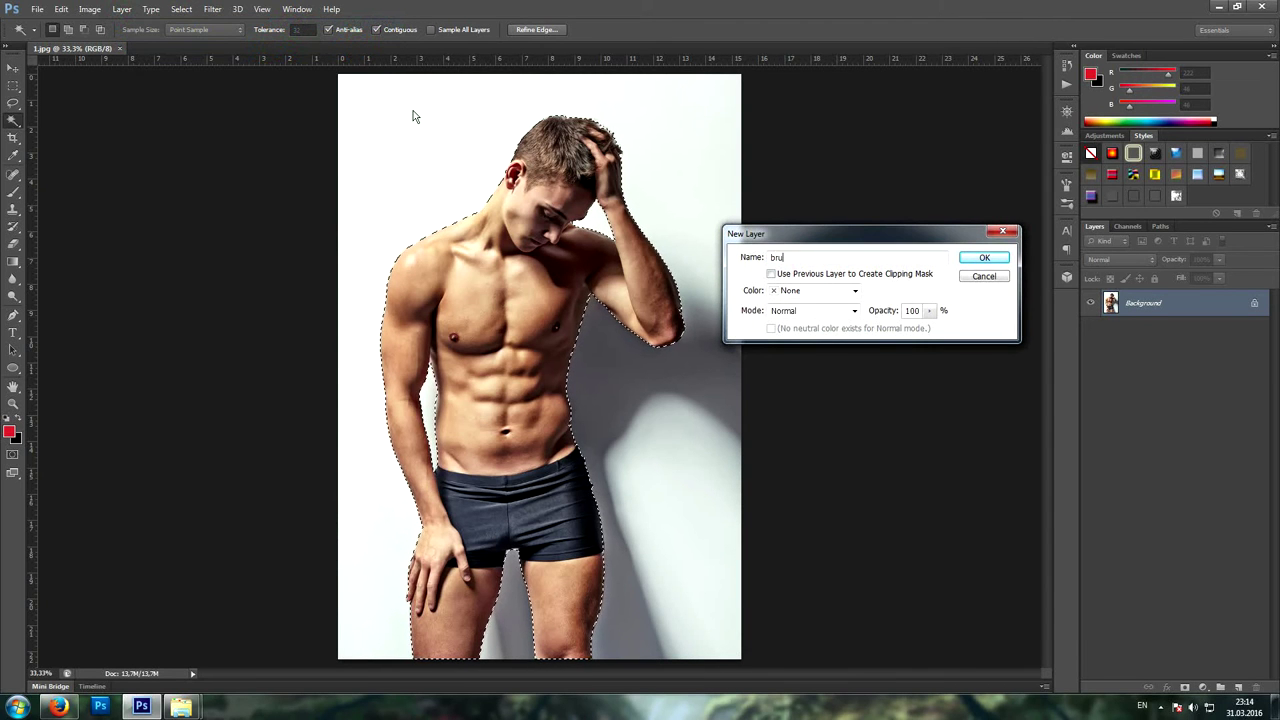
pyautogui.click(990, 257)
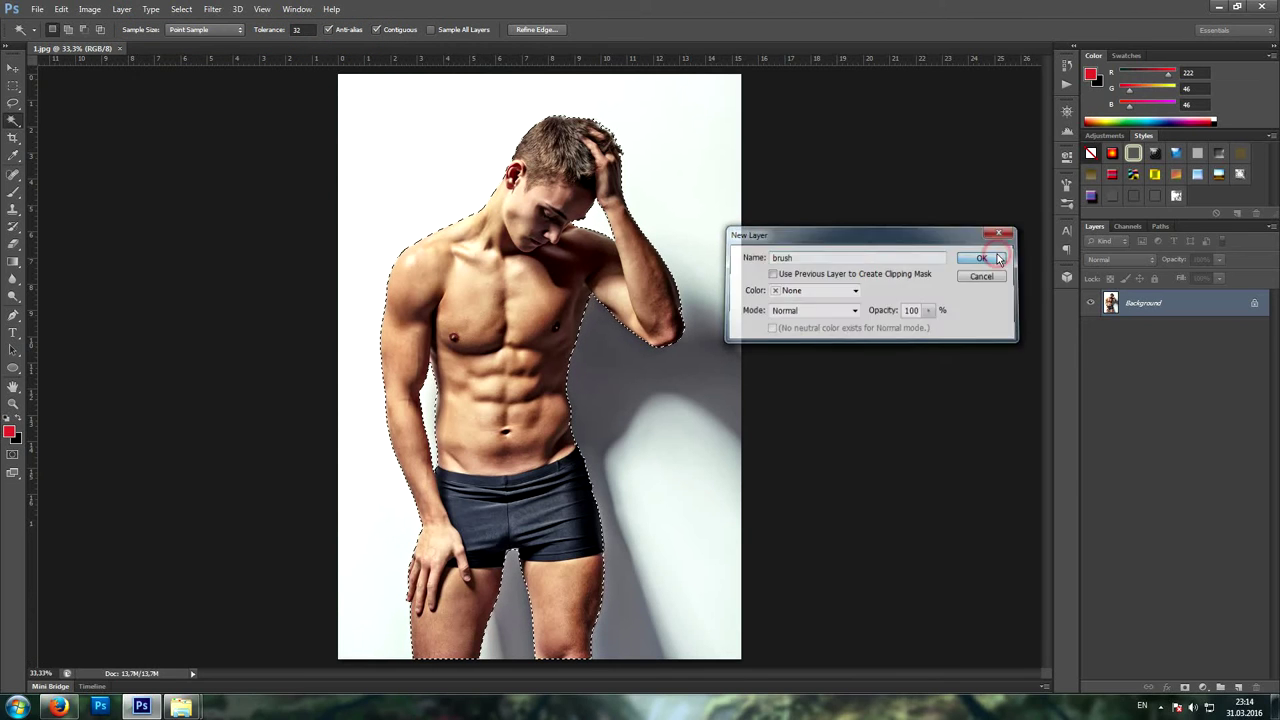
# - Paint the man's entire selected figure solid red on the brush layer and remove the selection
pyautogui.click(13, 192)
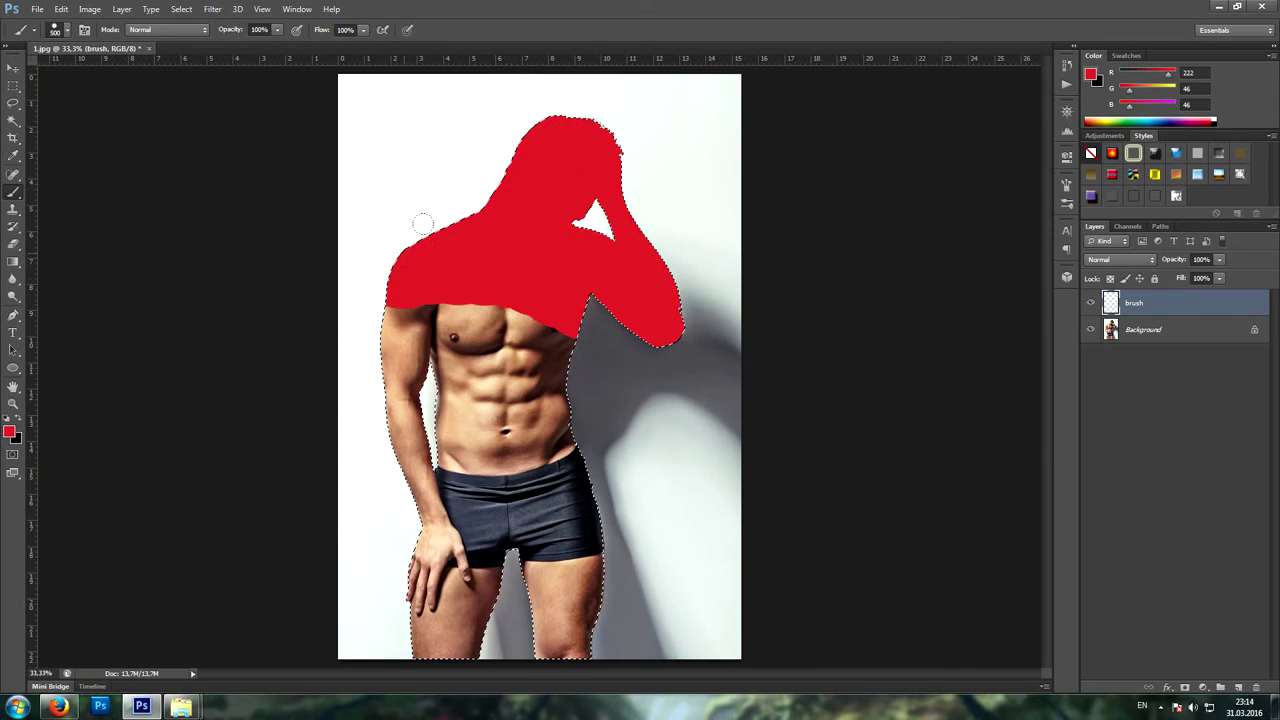
pyautogui.moveTo(502, 344)
pyautogui.mouseDown()
pyautogui.moveTo(490, 445)
pyautogui.moveTo(500, 640)
pyautogui.mouseUp()
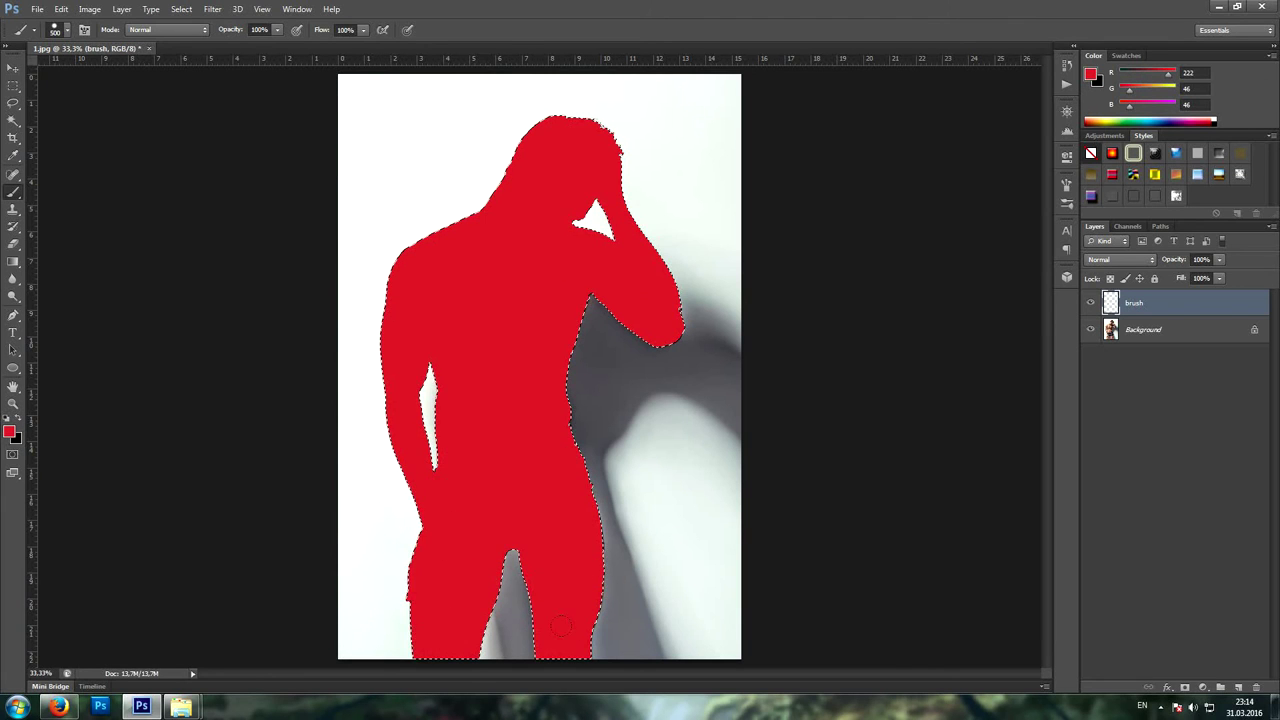
pyautogui.click(13, 86)
pyautogui.click(350, 132)
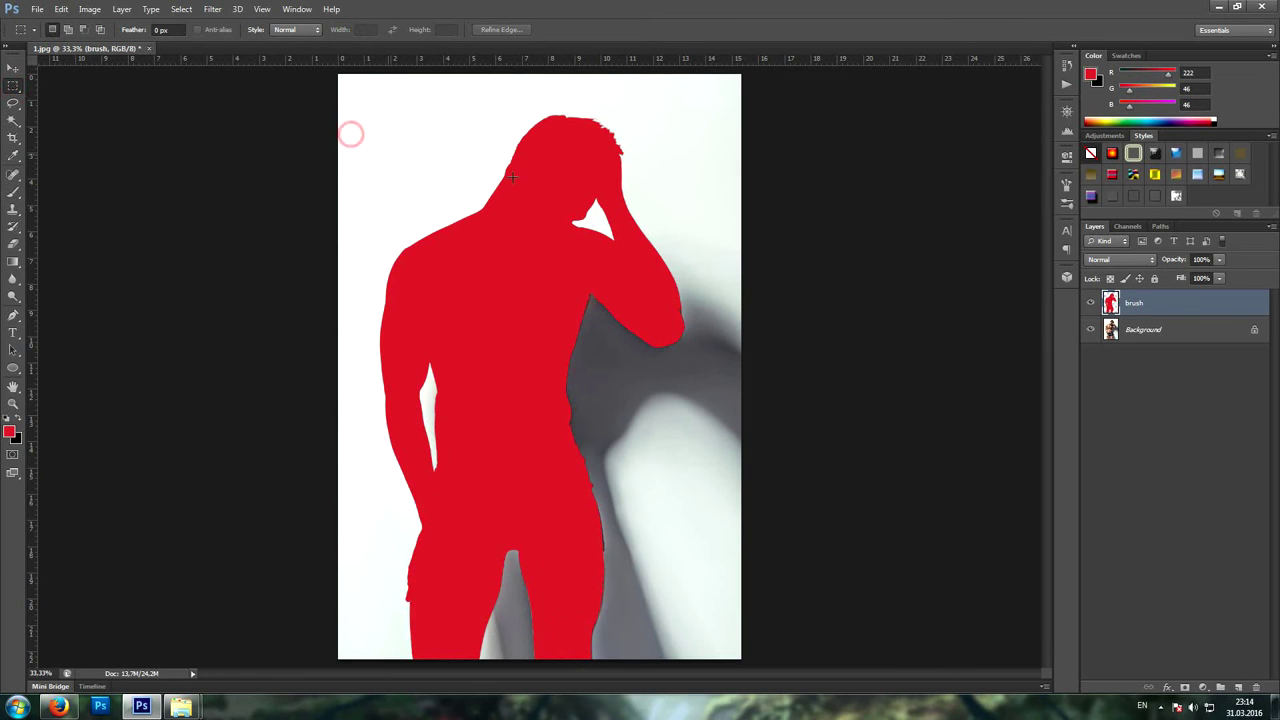
# - Play the Black action from the Black_skin set on the image
pyautogui.click(1066, 84)
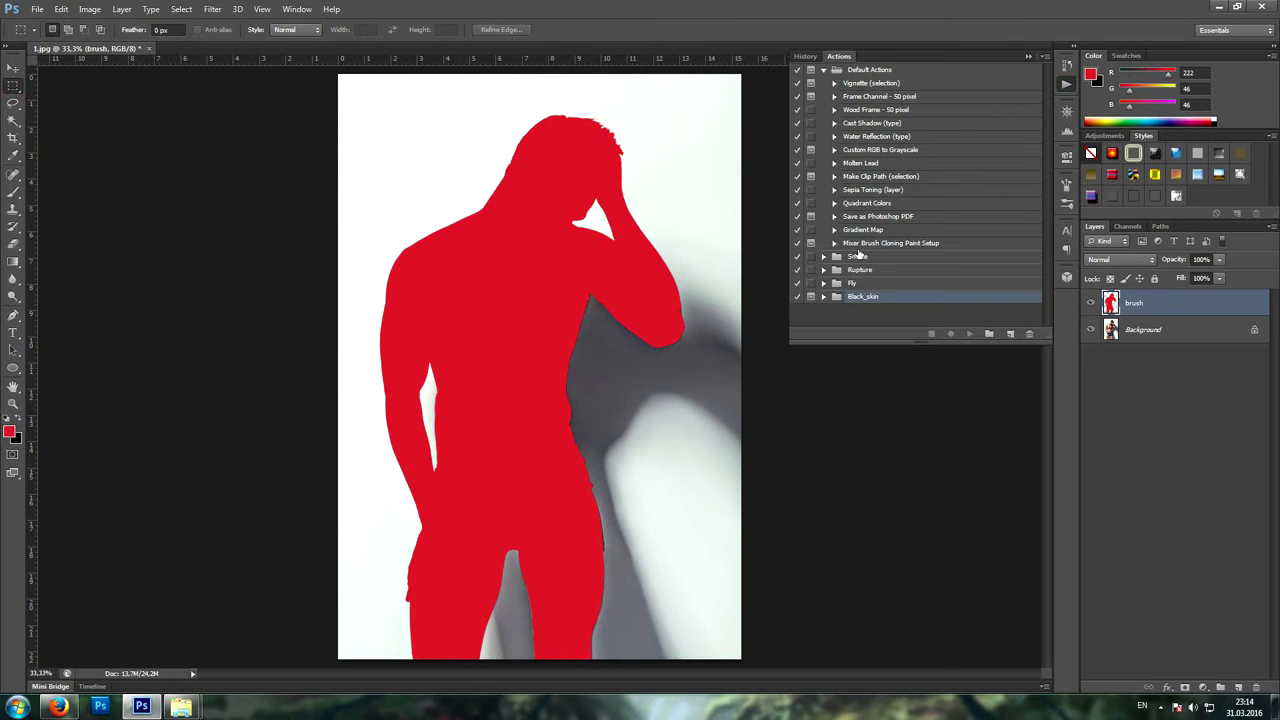
pyautogui.click(825, 298)
pyautogui.click(856, 311)
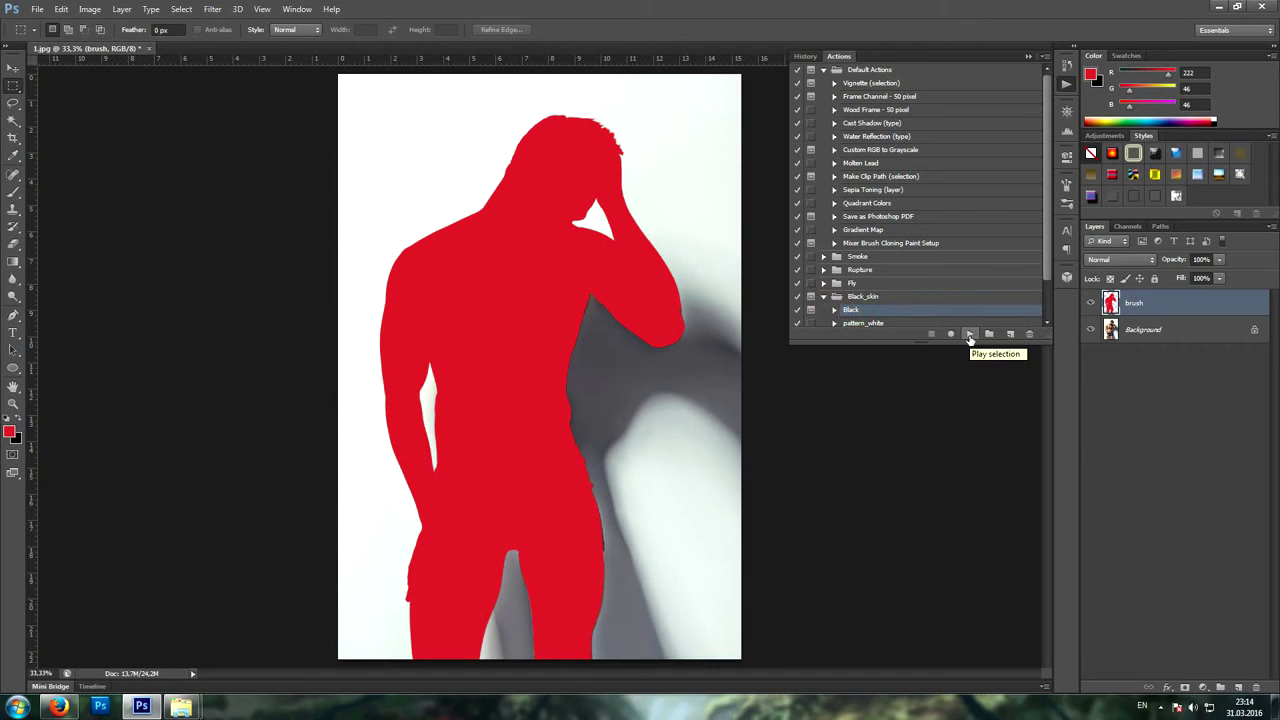
pyautogui.click(969, 335)
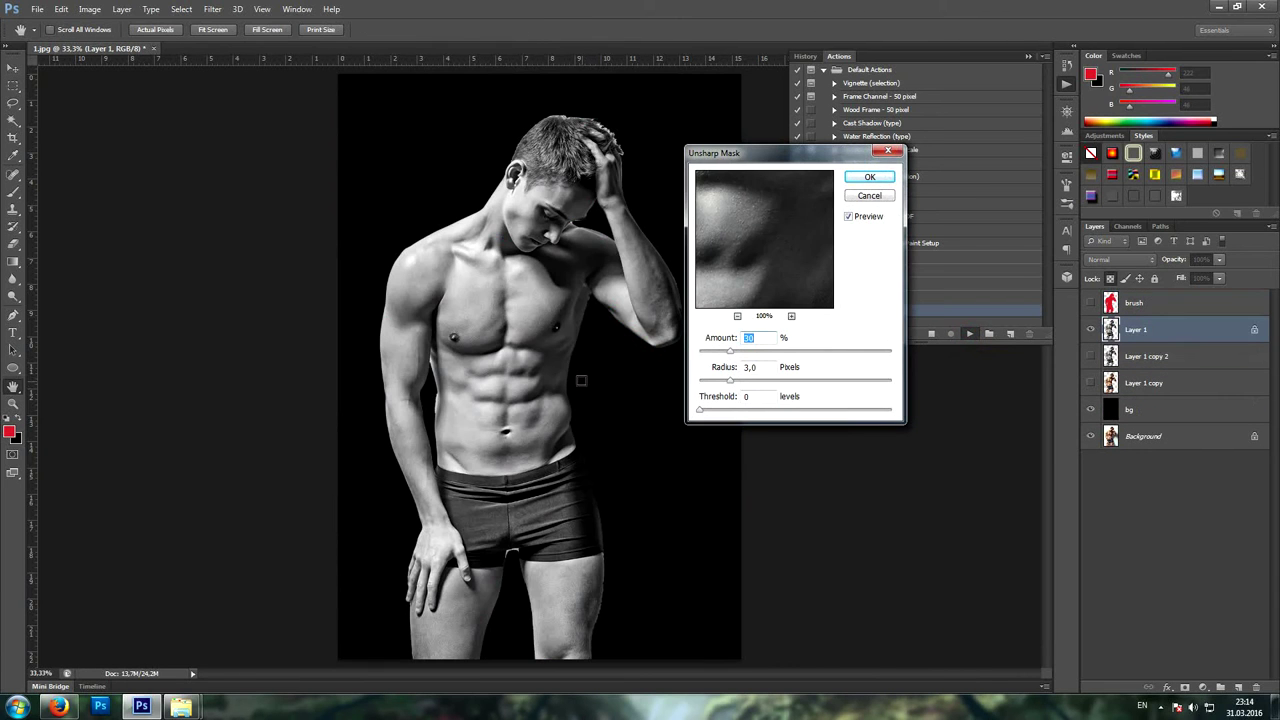
# - Set the Unsharp Mask amount to 131% while checking the face in the preview, and apply the filter so the action continues
pyautogui.moveTo(764, 238)
pyautogui.mouseDown()
pyautogui.moveTo(737, 234)
pyautogui.moveTo(777, 245)
pyautogui.moveTo(775, 232)
pyautogui.moveTo(789, 271)
pyautogui.moveTo(770, 205)
pyautogui.moveTo(774, 244)
pyautogui.moveTo(750, 232)
pyautogui.moveTo(762, 257)
pyautogui.moveTo(754, 235)
pyautogui.mouseUp()
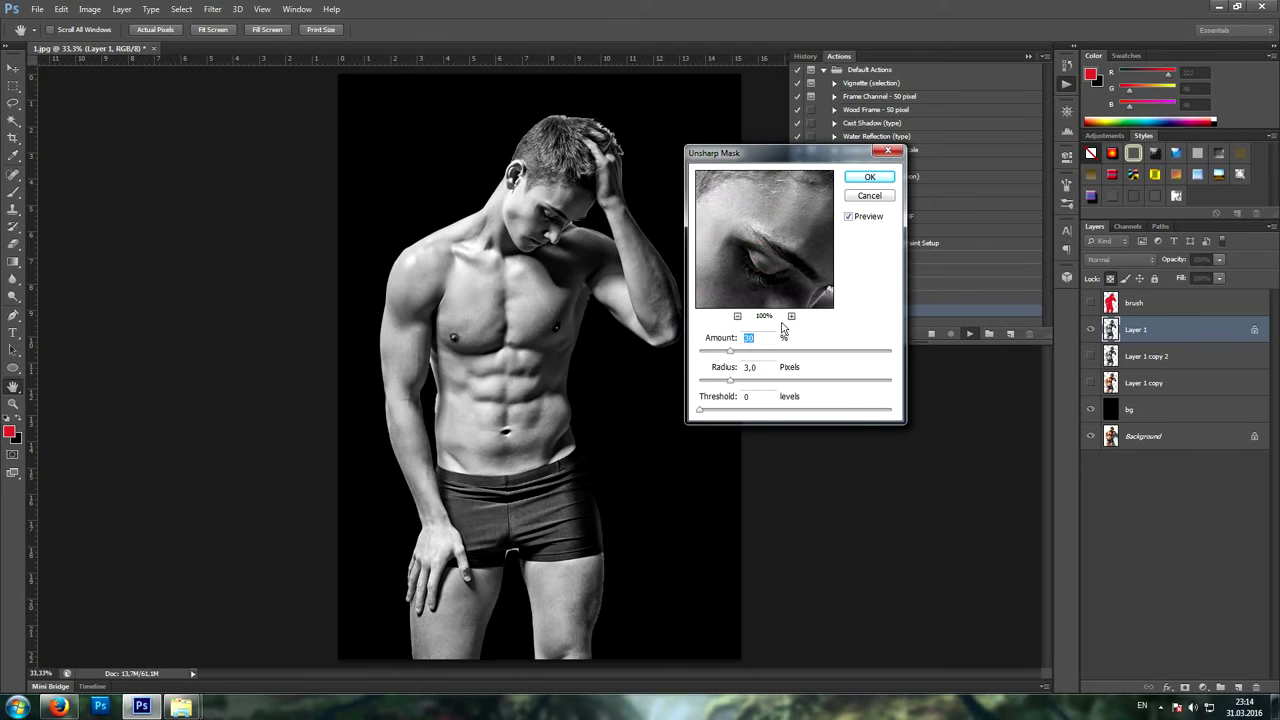
pyautogui.moveTo(729, 351); pyautogui.dragTo(815, 355)
pyautogui.moveTo(802, 292); pyautogui.dragTo(786, 251)
pyautogui.click(813, 352)
pyautogui.moveTo(814, 354); pyautogui.dragTo(820, 354)
pyautogui.moveTo(771, 256); pyautogui.dragTo(784, 216)
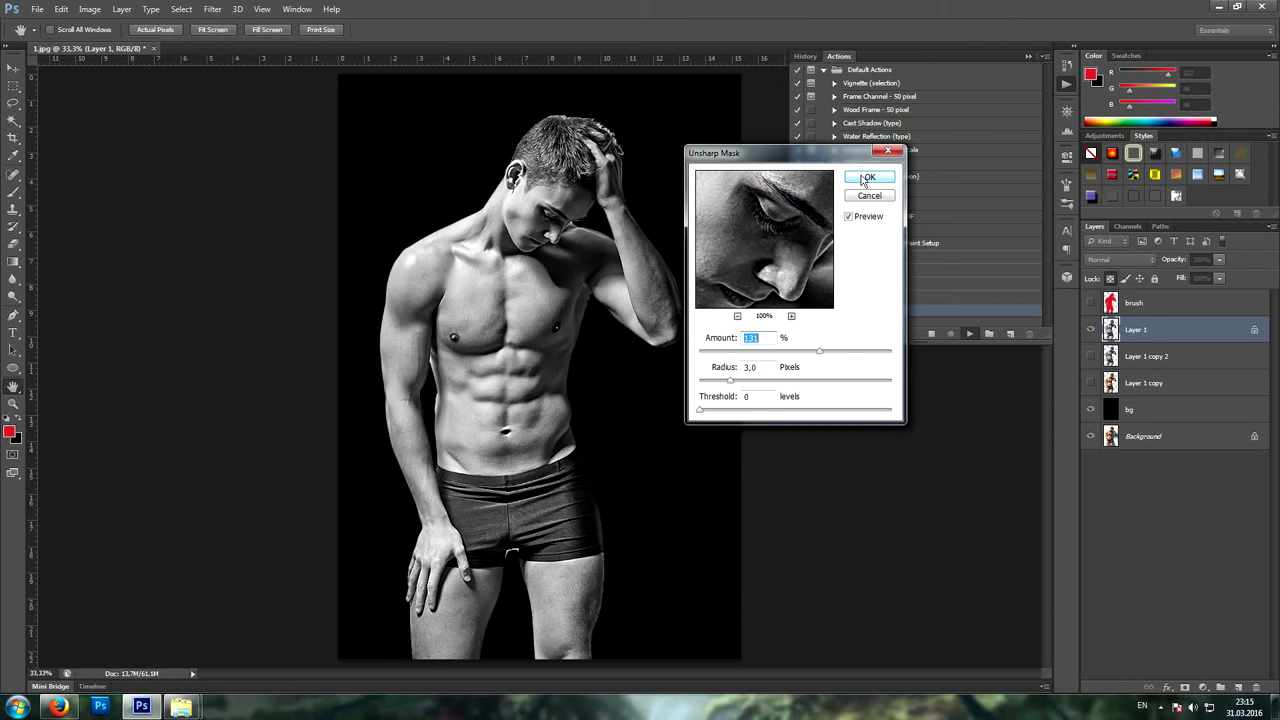
pyautogui.moveTo(813, 353); pyautogui.dragTo(829, 355)
pyautogui.click(867, 177)
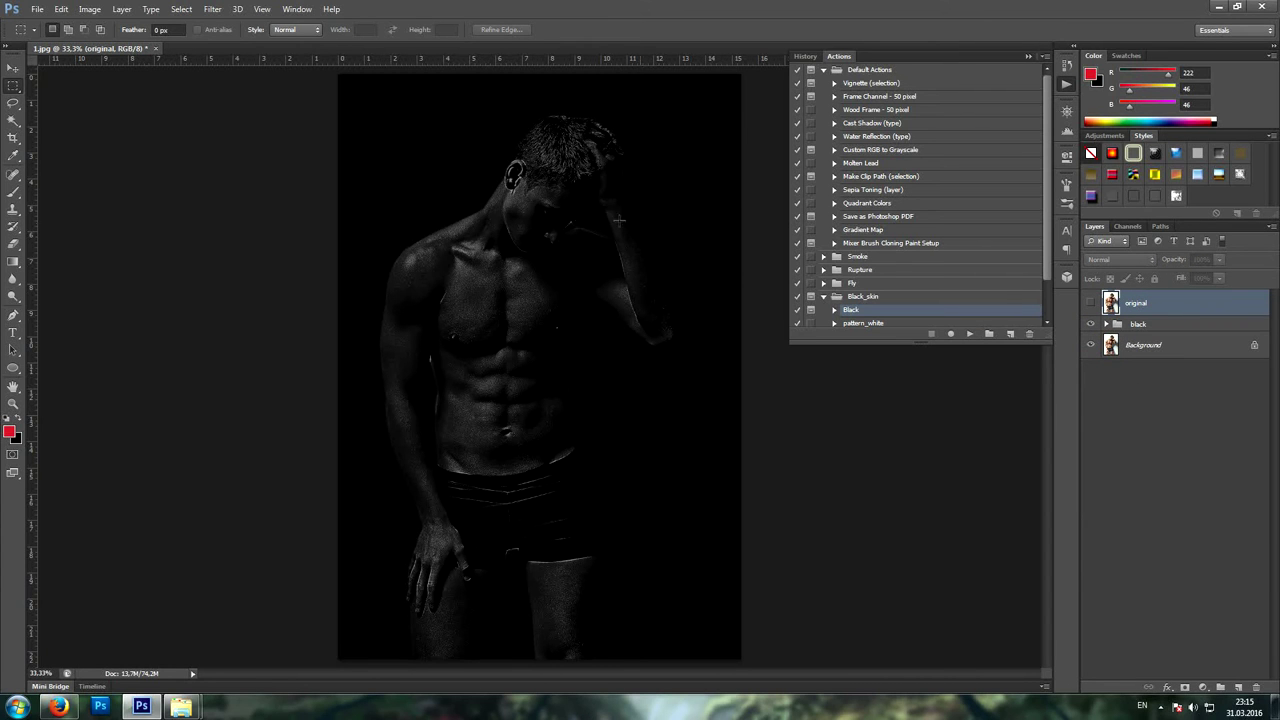
# - Expand the black group and set the particles_light layer's fill to 68%
pyautogui.scroll(1, 532, 228)
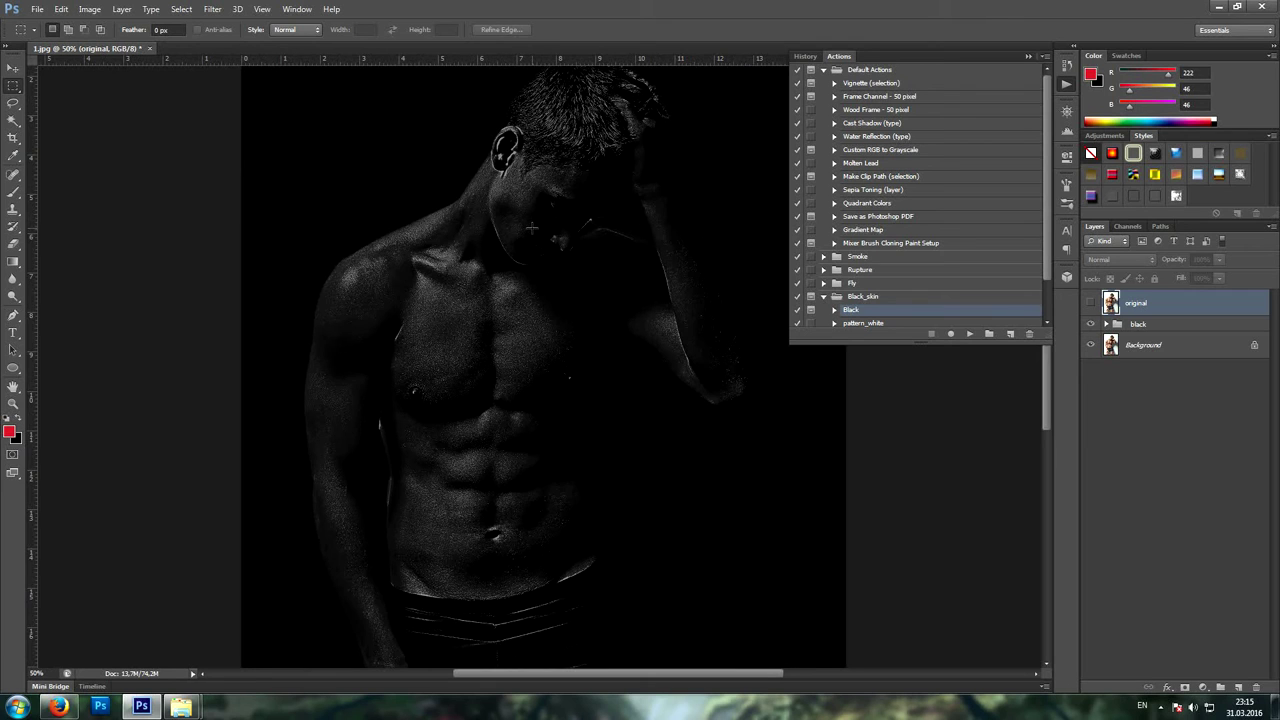
pyautogui.scroll(2, 577, 301)
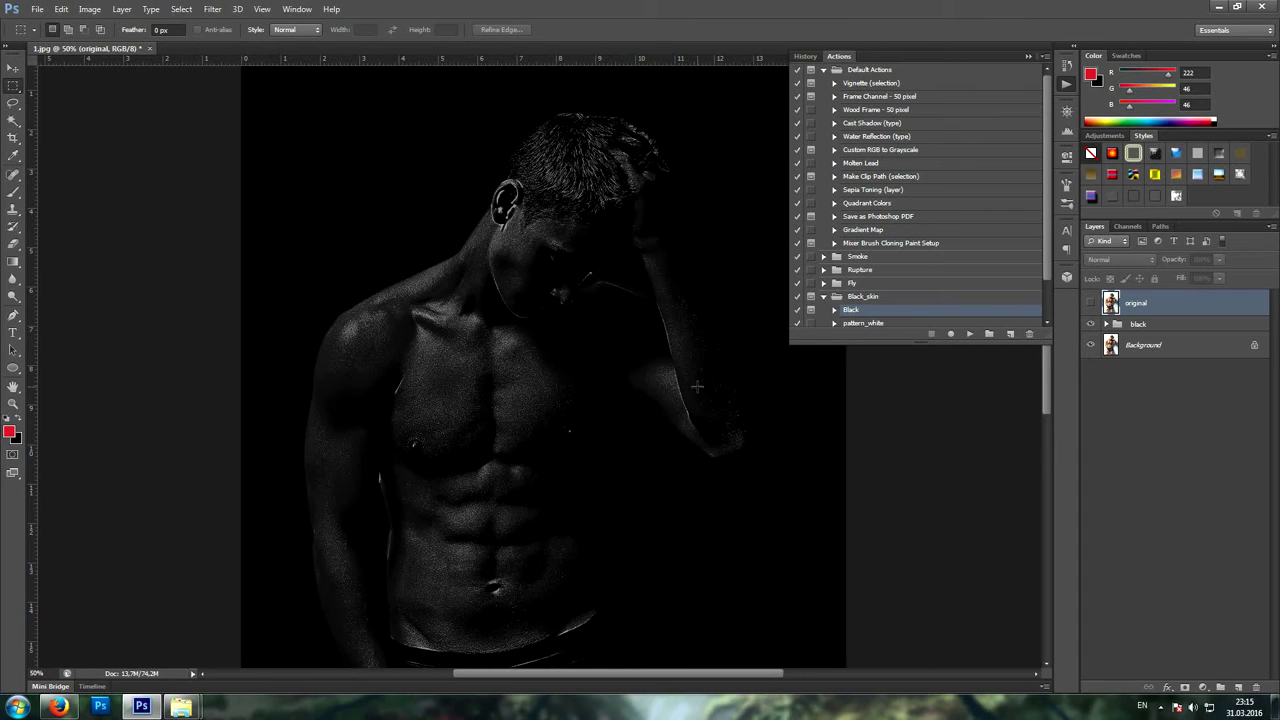
pyautogui.click(1106, 324)
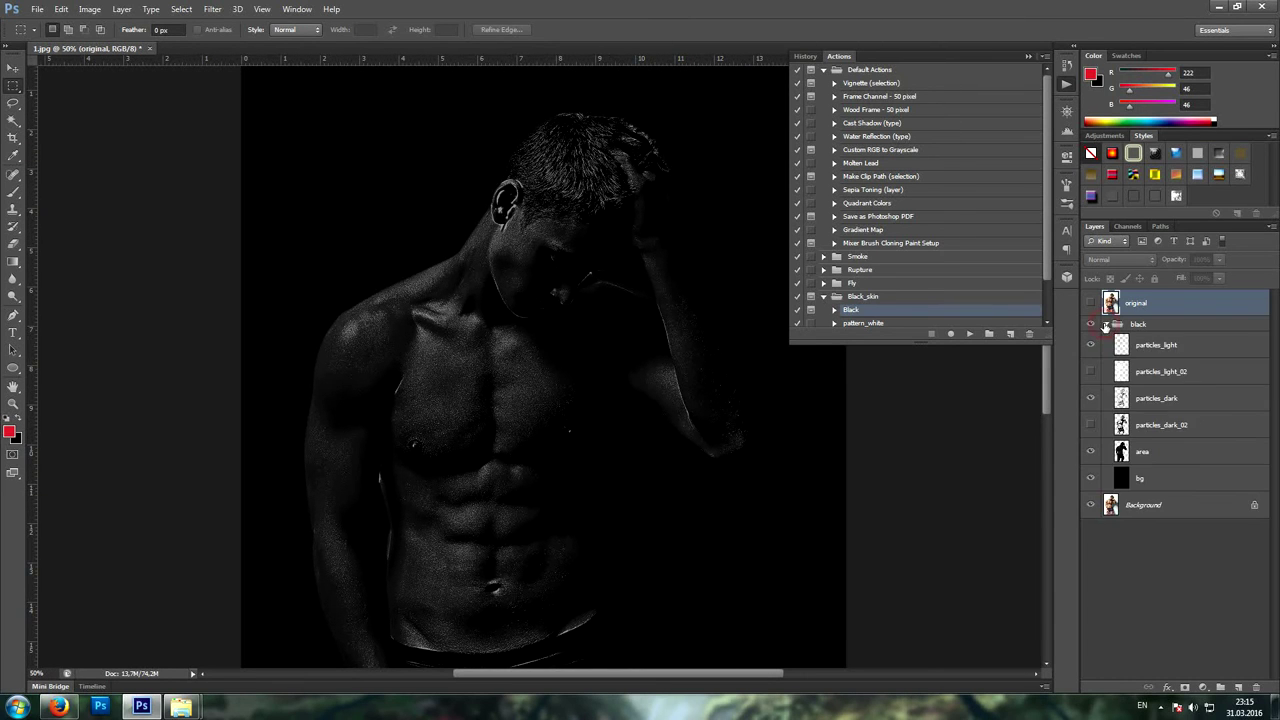
pyautogui.click(1201, 348)
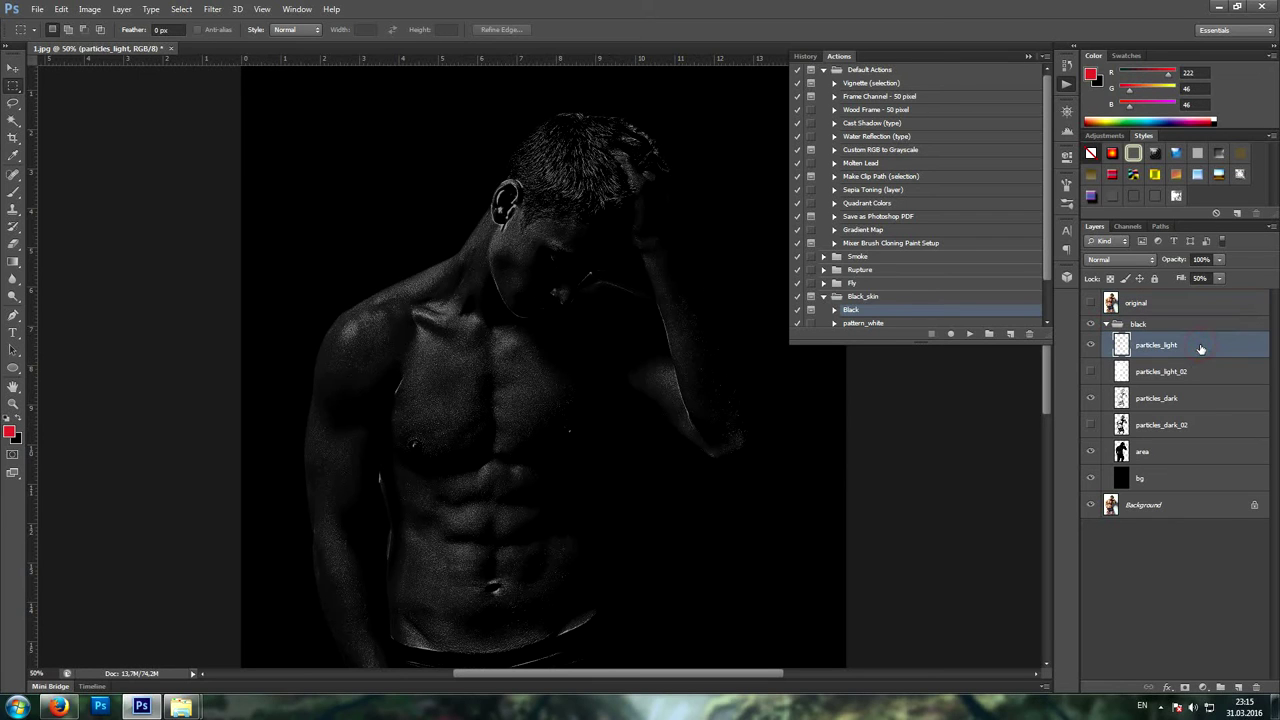
pyautogui.click(1220, 281)
pyautogui.moveTo(1220, 291)
pyautogui.mouseDown()
pyautogui.moveTo(1246, 298)
pyautogui.moveTo(1211, 299)
pyautogui.moveTo(1236, 304)
pyautogui.mouseUp()
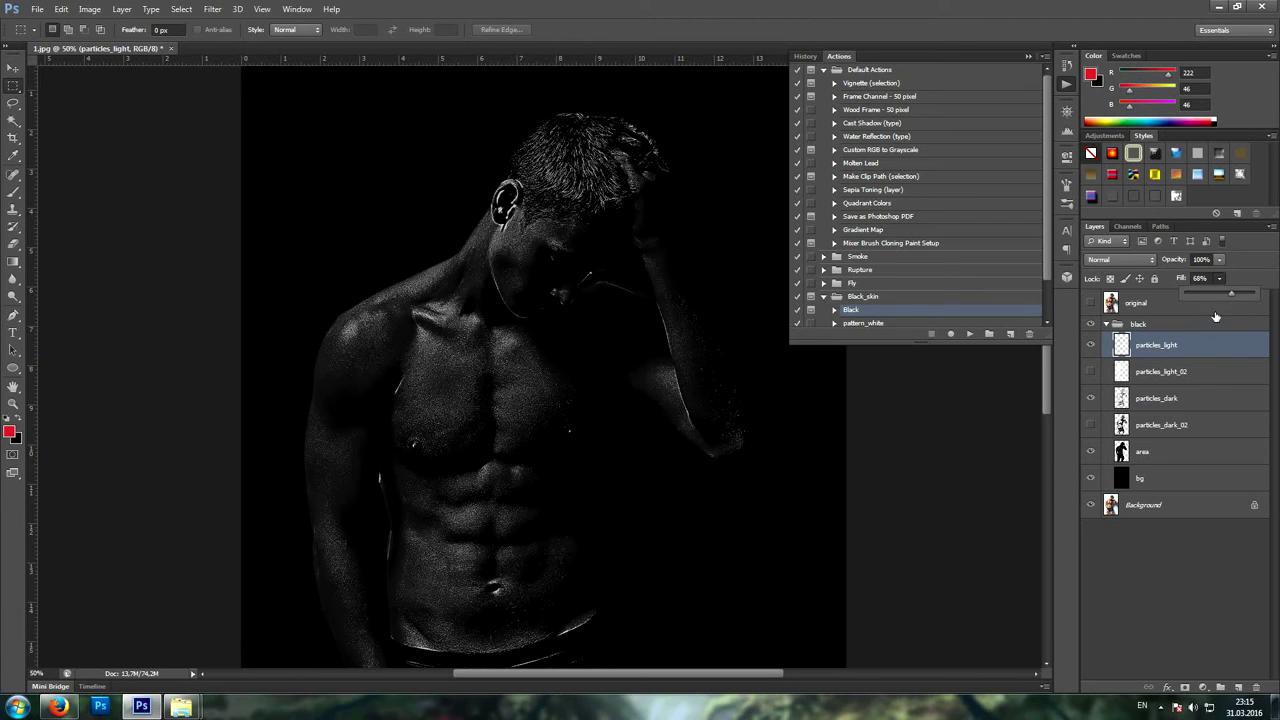
# - Set the particles_light_02 layer's fill to 5%, compare the image with and without the layer, and leave it hidden
pyautogui.click(1205, 373)
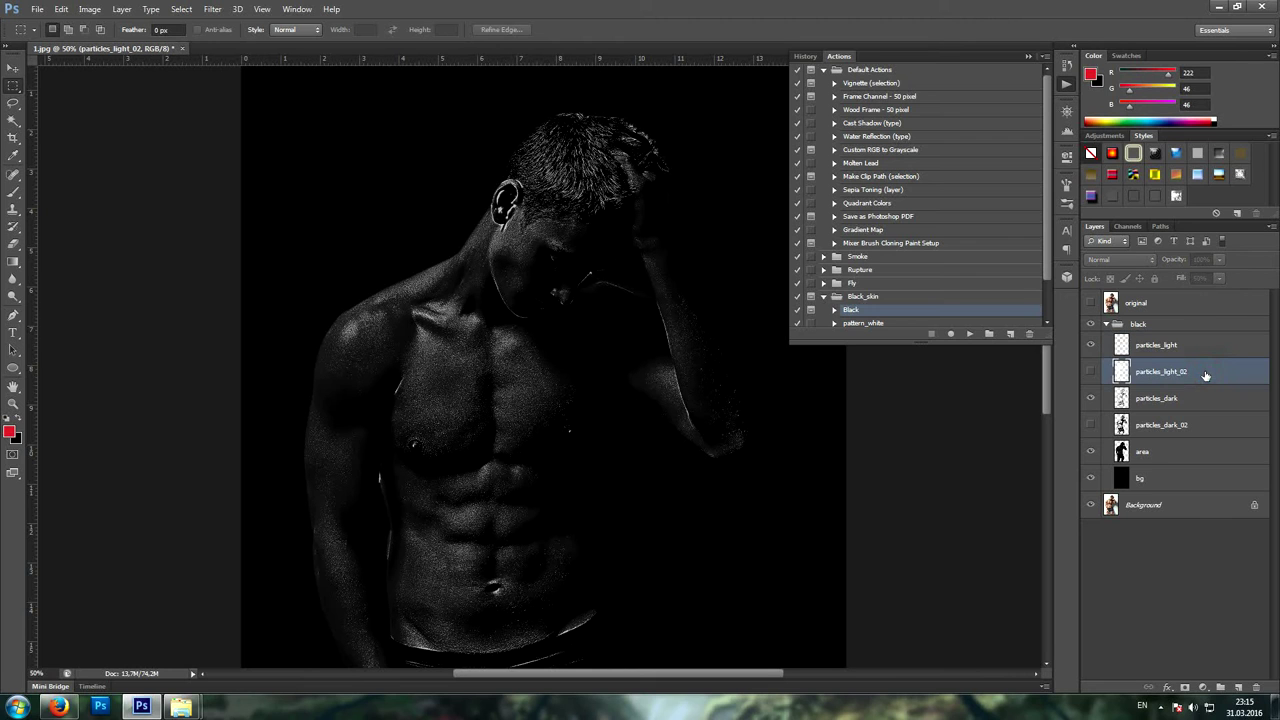
pyautogui.click(1091, 373)
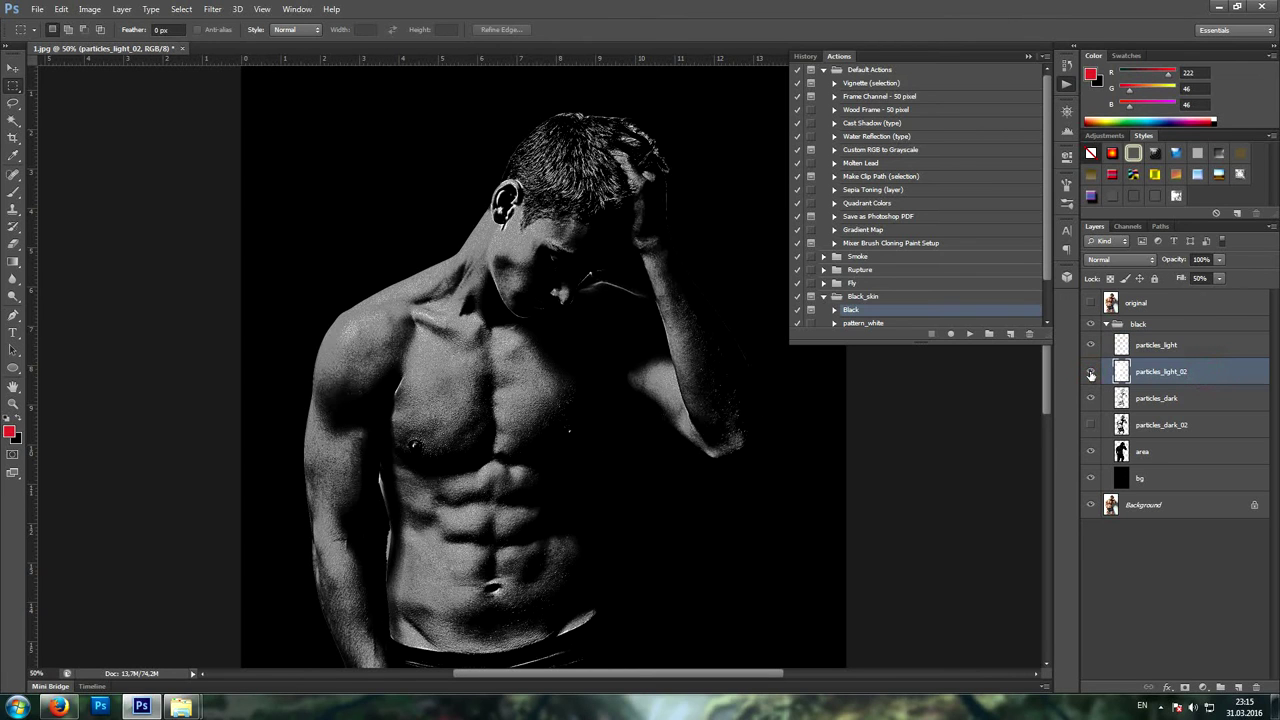
pyautogui.click(1219, 278)
pyautogui.moveTo(1221, 294); pyautogui.dragTo(1190, 298)
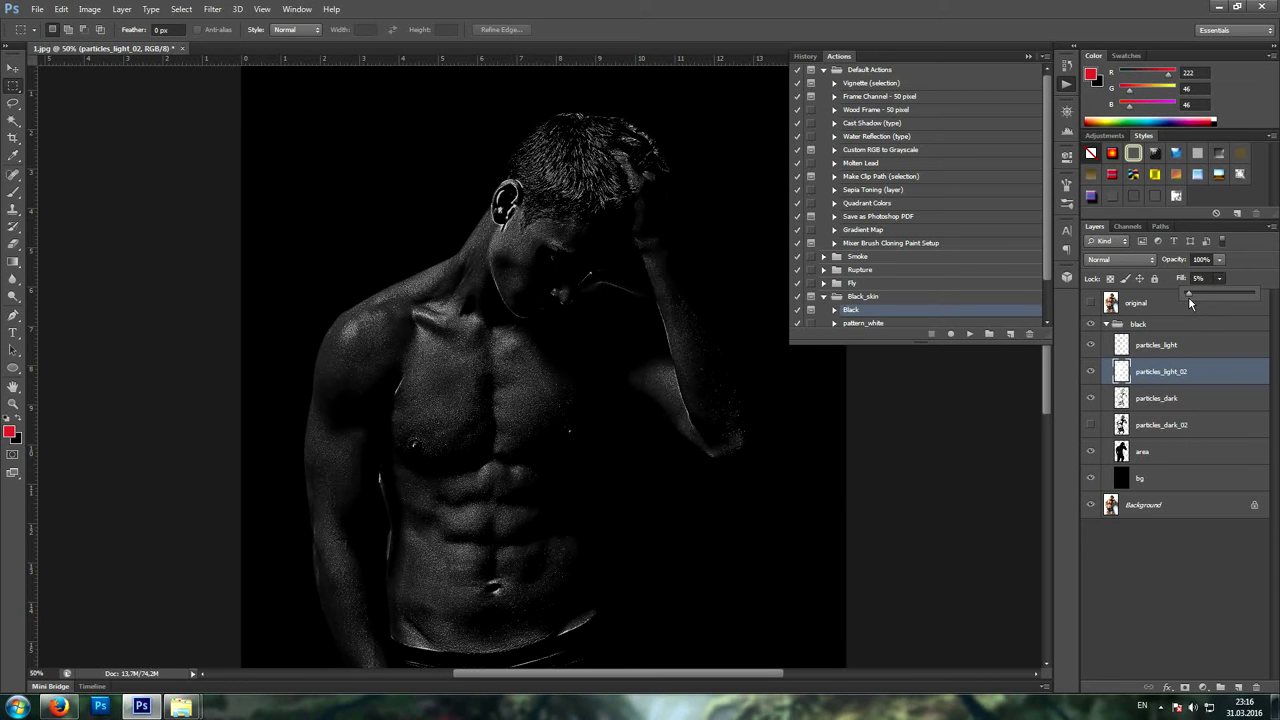
pyautogui.click(1091, 372)
pyautogui.click(1091, 372)
pyautogui.click(1091, 373)
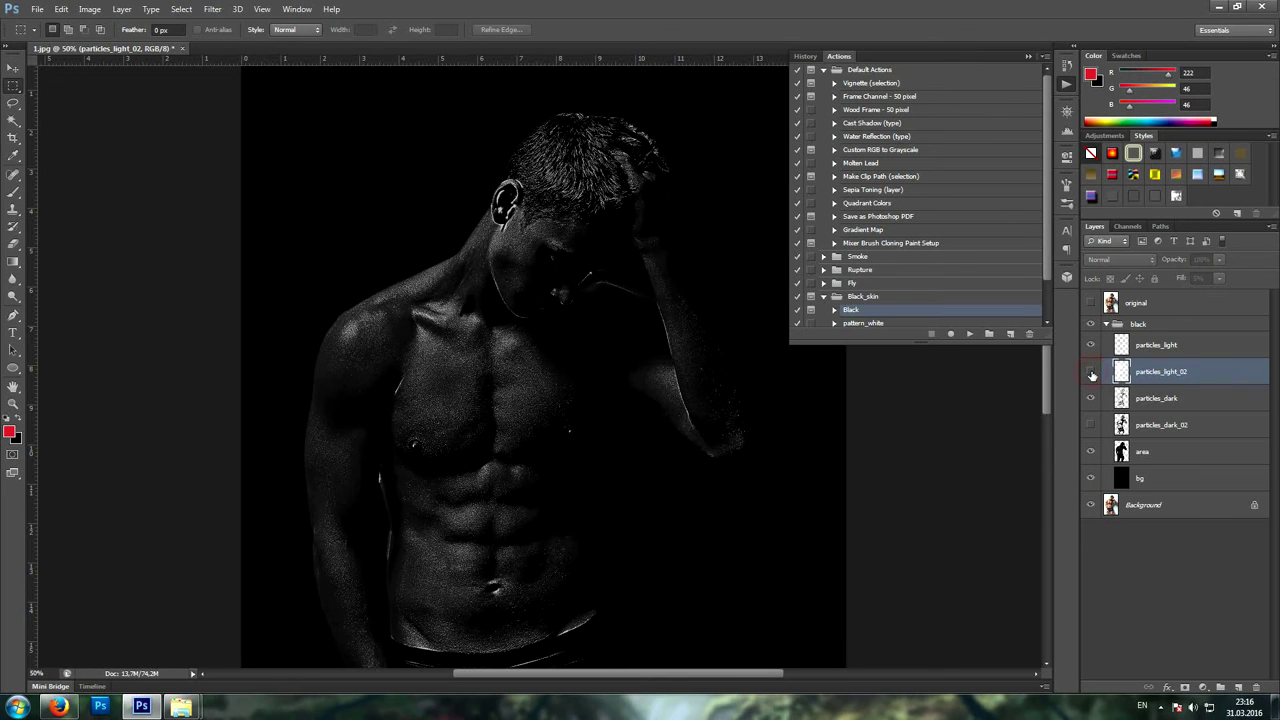
# - Compare the image with the particles_dark_02 layer shown and hidden, then collapse the black group and select the original layer
pyautogui.click(1175, 400)
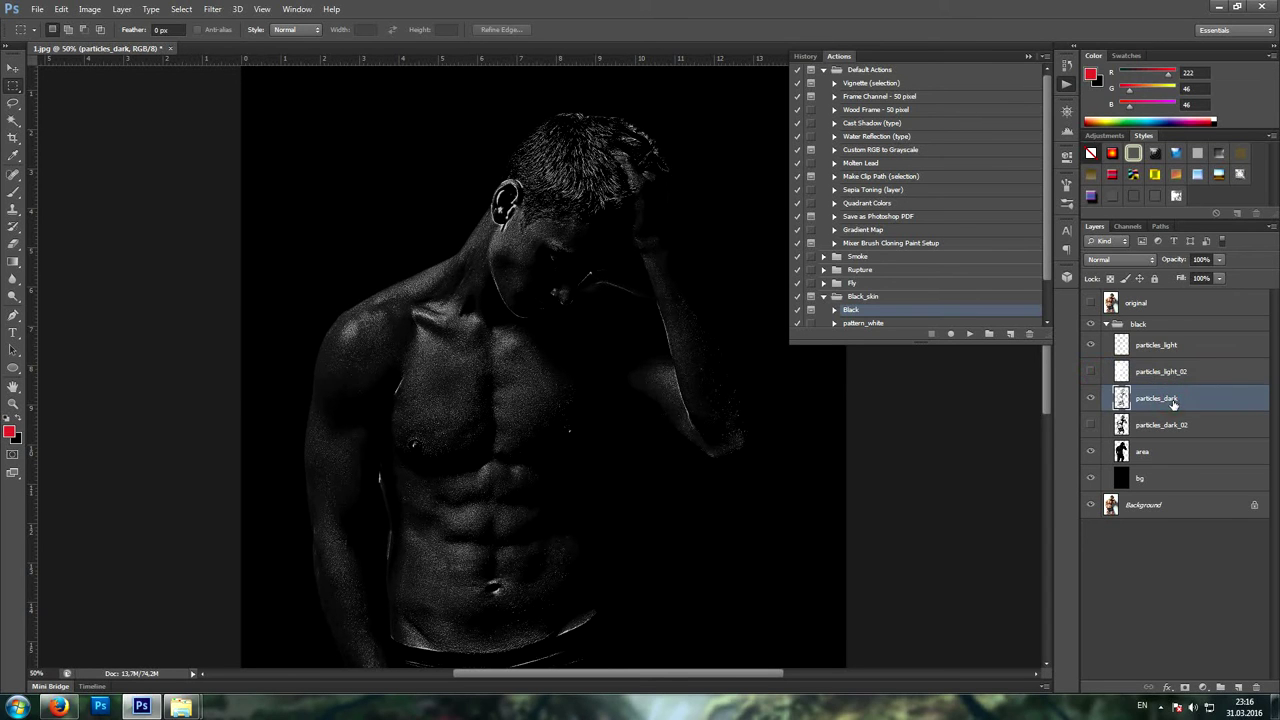
pyautogui.click(1165, 428)
pyautogui.click(1091, 427)
pyautogui.click(1091, 427)
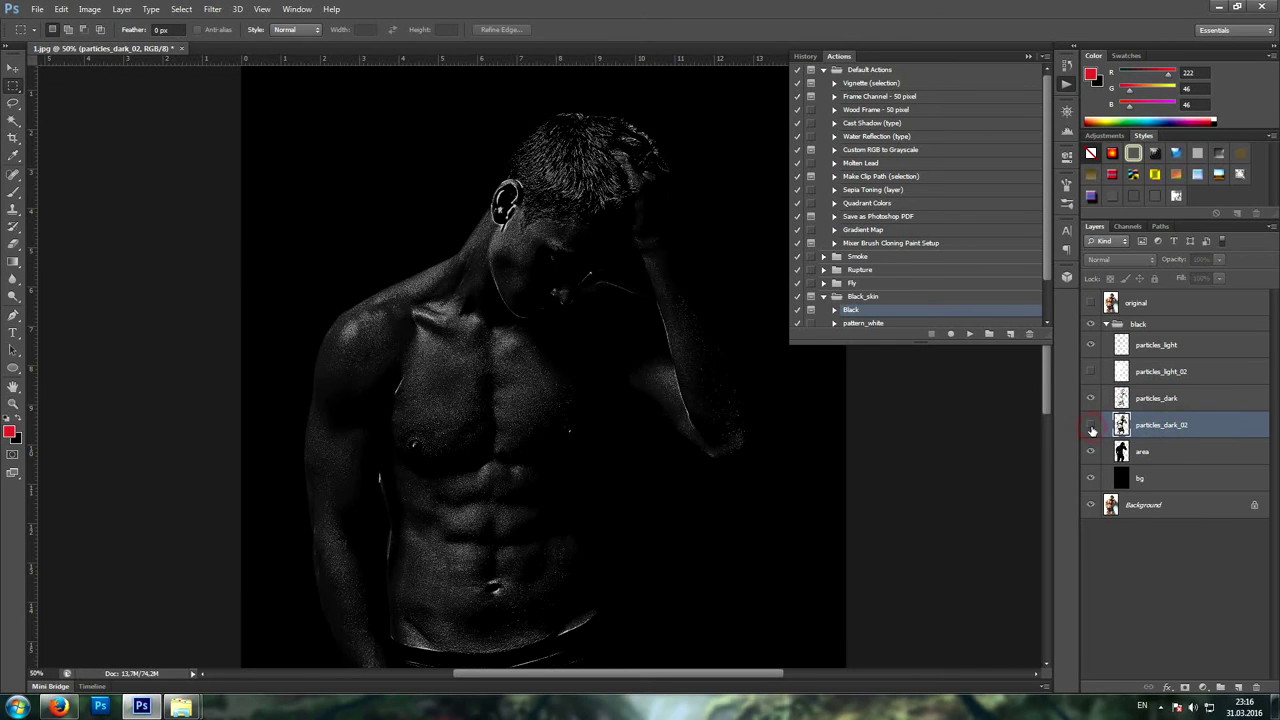
pyautogui.click(1091, 427)
pyautogui.click(1091, 427)
pyautogui.click(1106, 324)
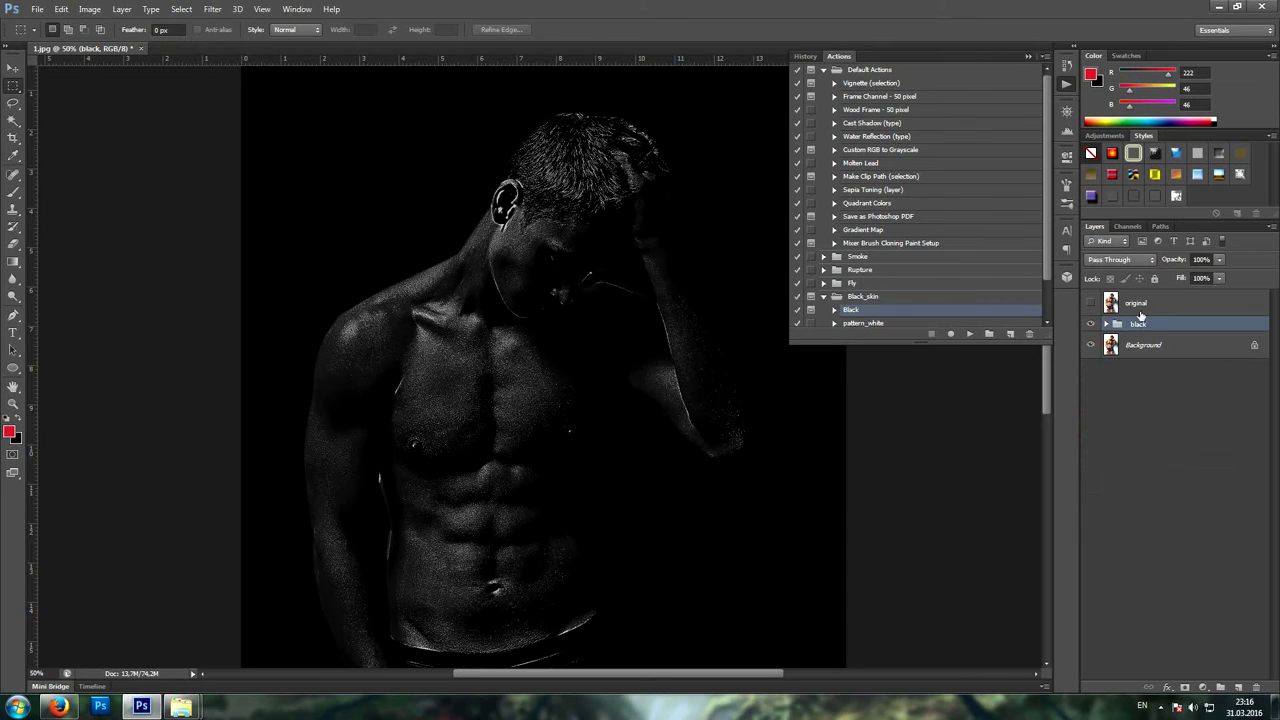
pyautogui.click(1178, 307)
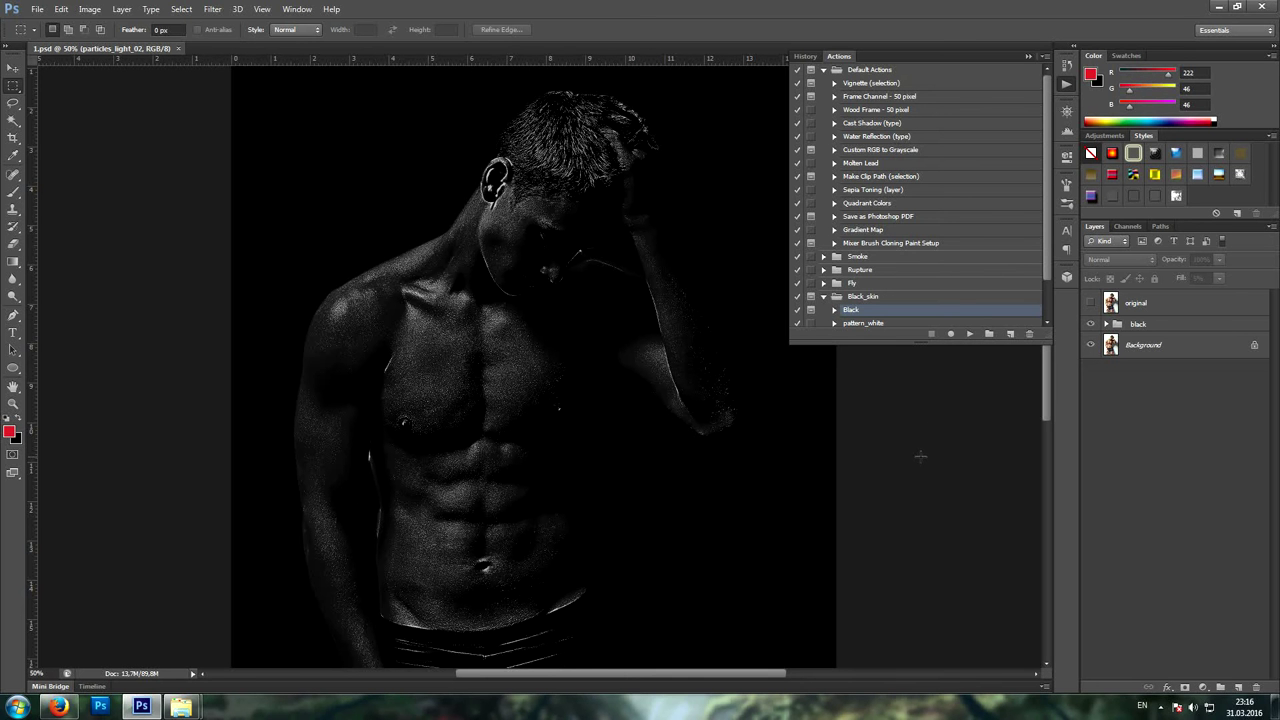
# - Play the pattern_white action from the Black_skin set on the black-skin image
pyautogui.scroll(-3, 963, 228)
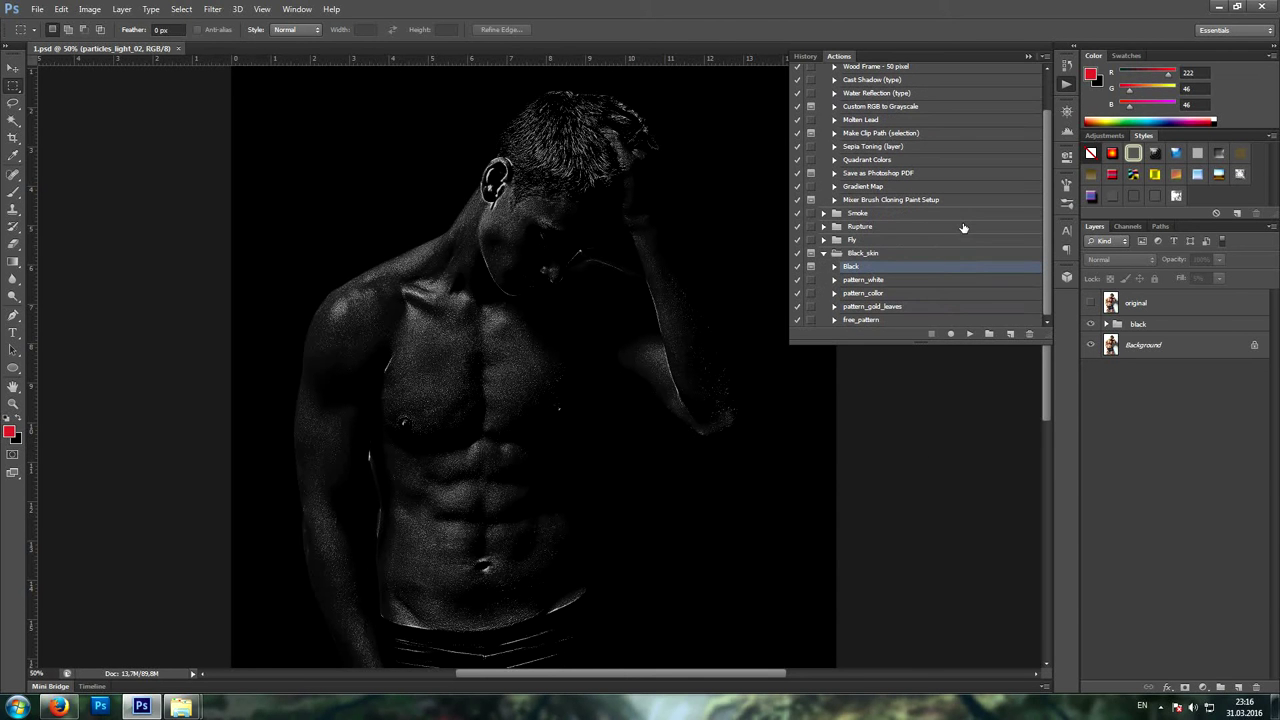
pyautogui.click(910, 281)
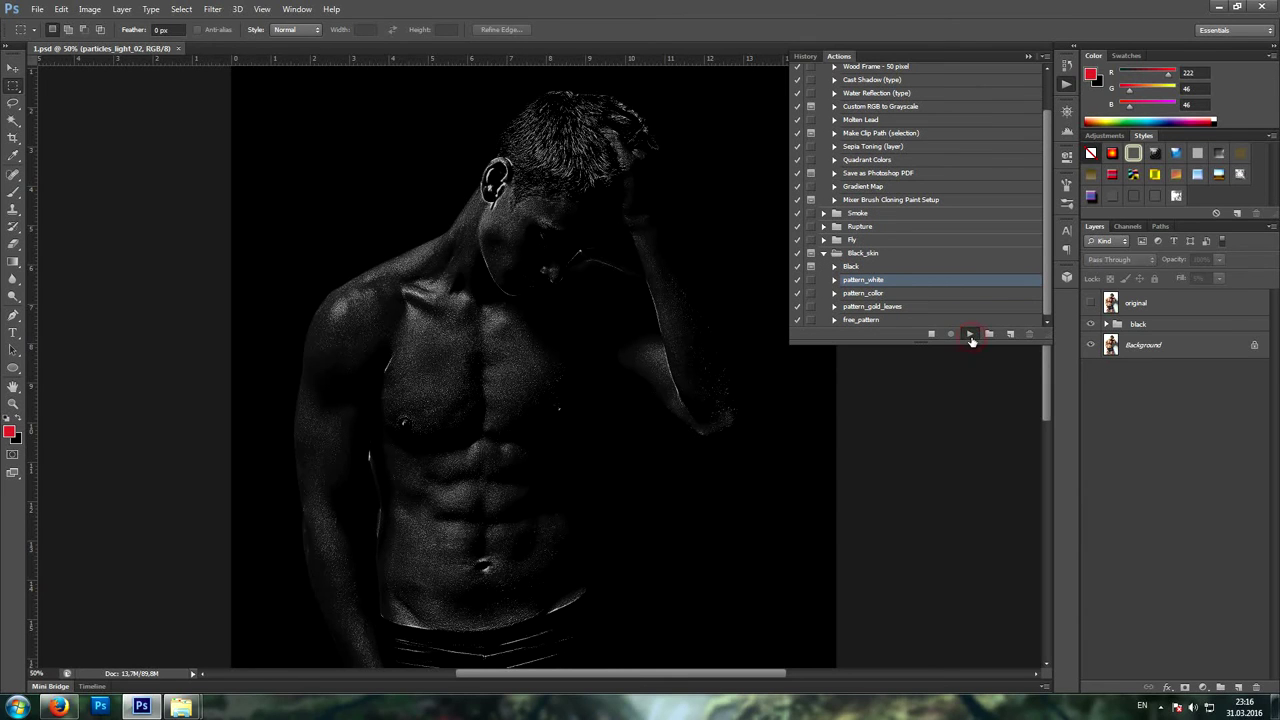
pyautogui.click(970, 336)
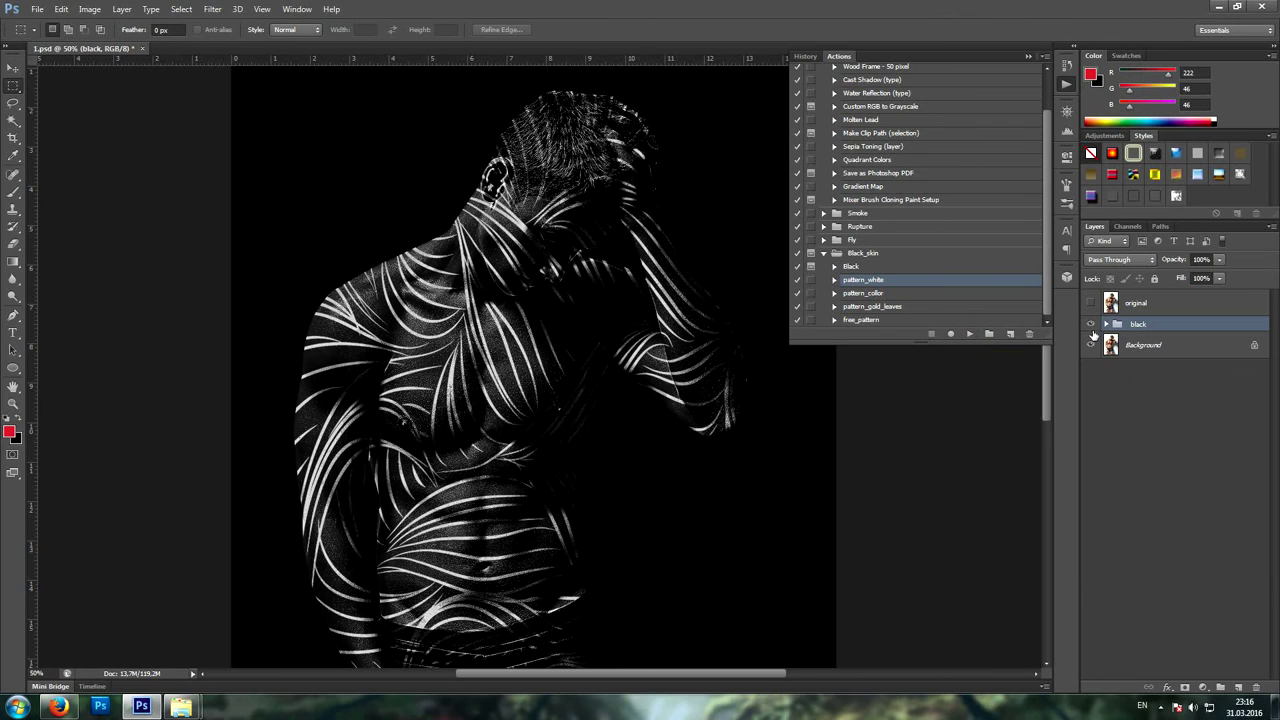
# - Expand the black group and set the shadow_texture_02 layer's fill to 75% to deepen the white pattern's shadows
pyautogui.click(1104, 324)
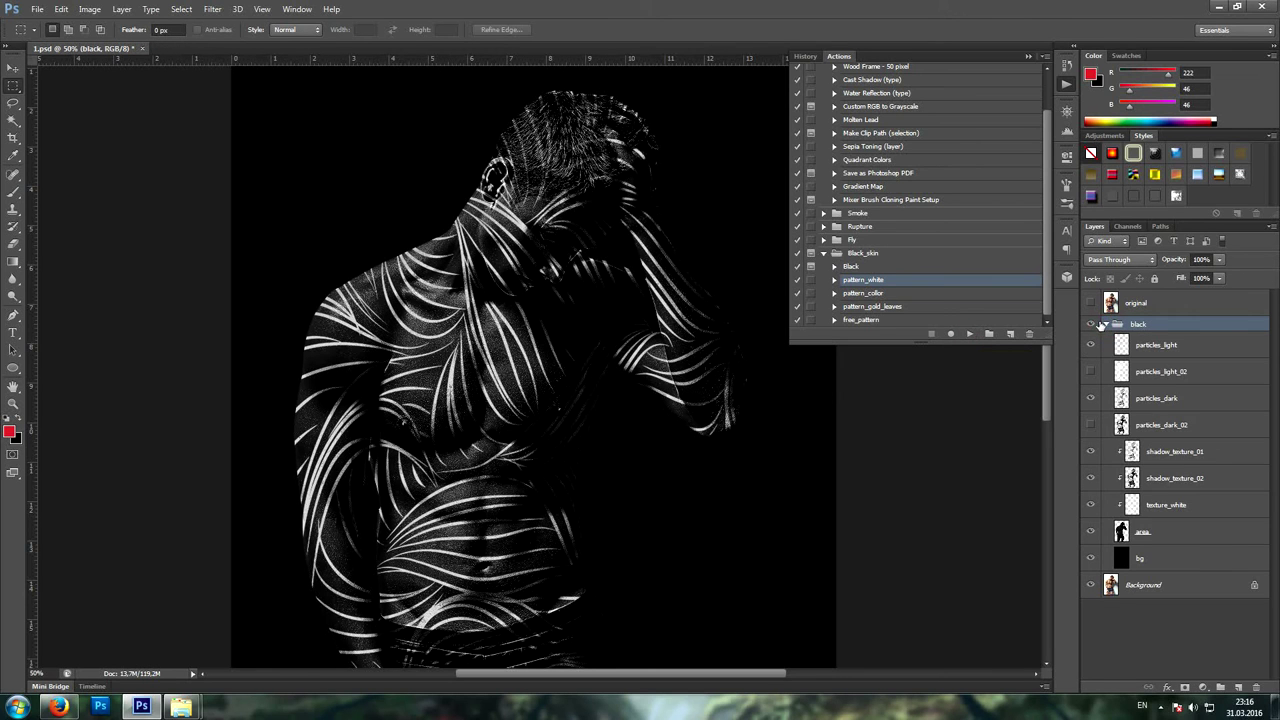
pyautogui.click(1219, 480)
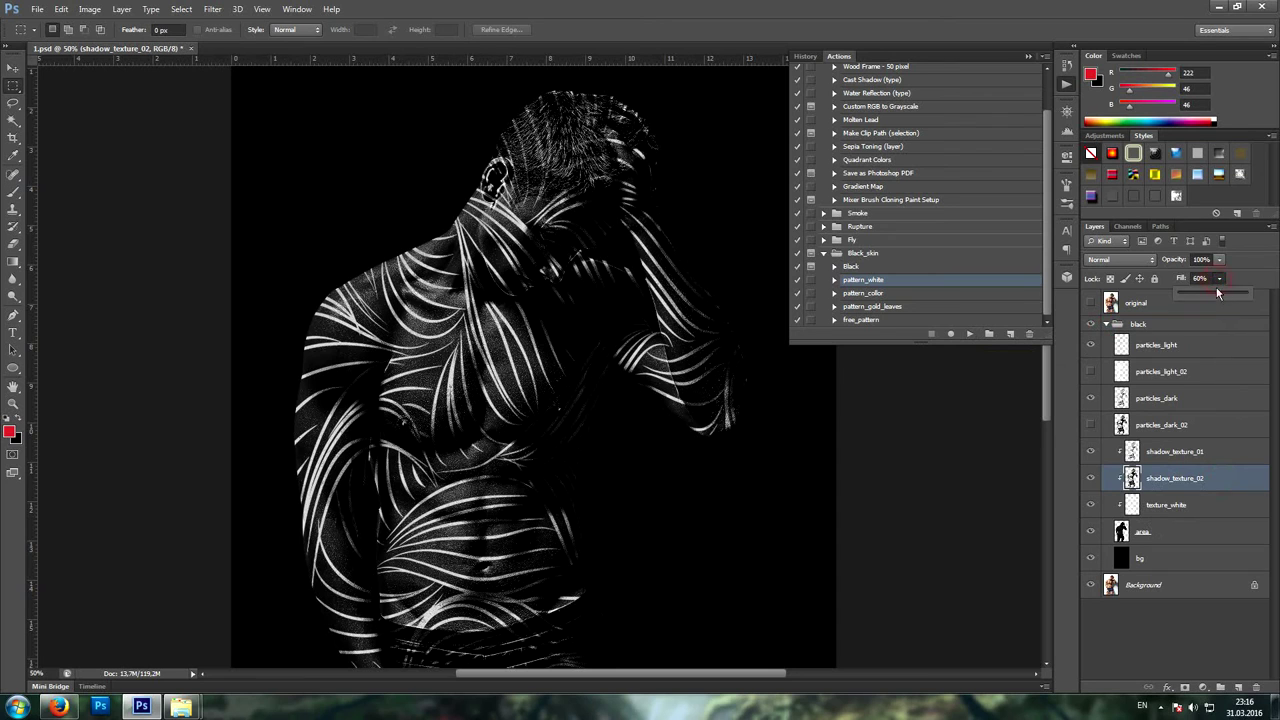
pyautogui.moveTo(1221, 298)
pyautogui.mouseDown()
pyautogui.moveTo(1272, 300)
pyautogui.moveTo(1226, 297)
pyautogui.mouseUp()
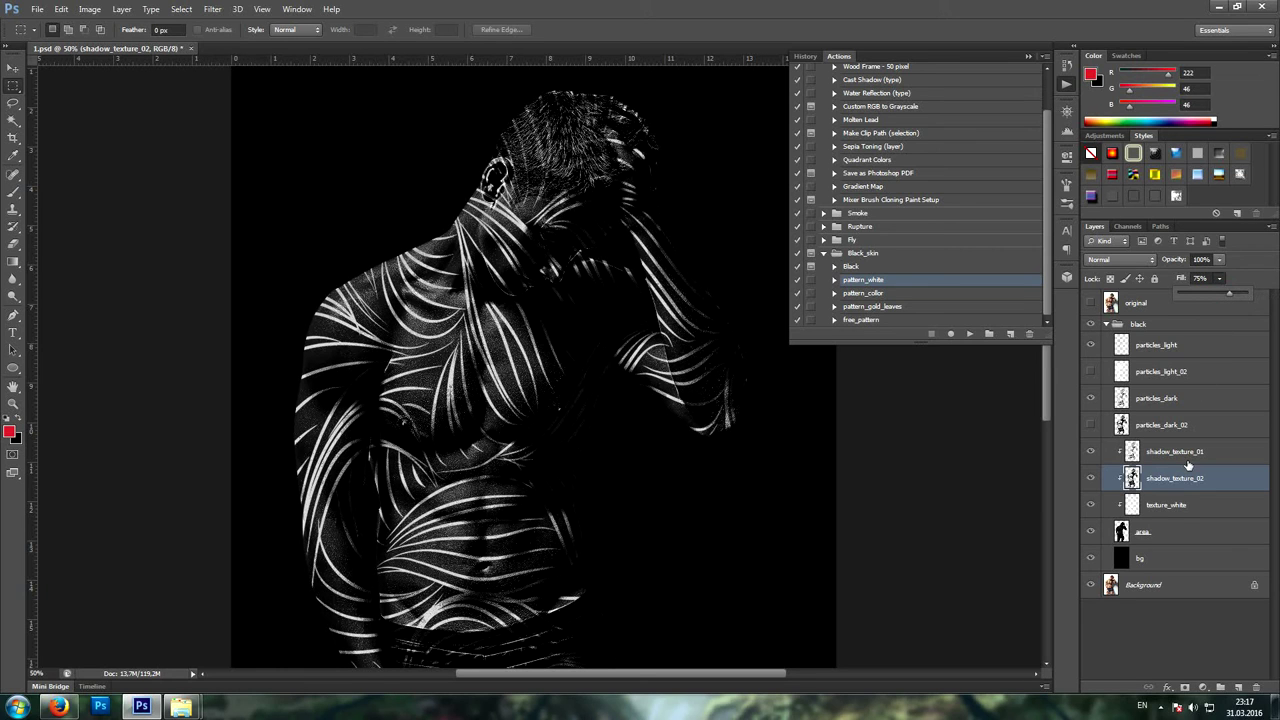
pyautogui.click(1219, 278)
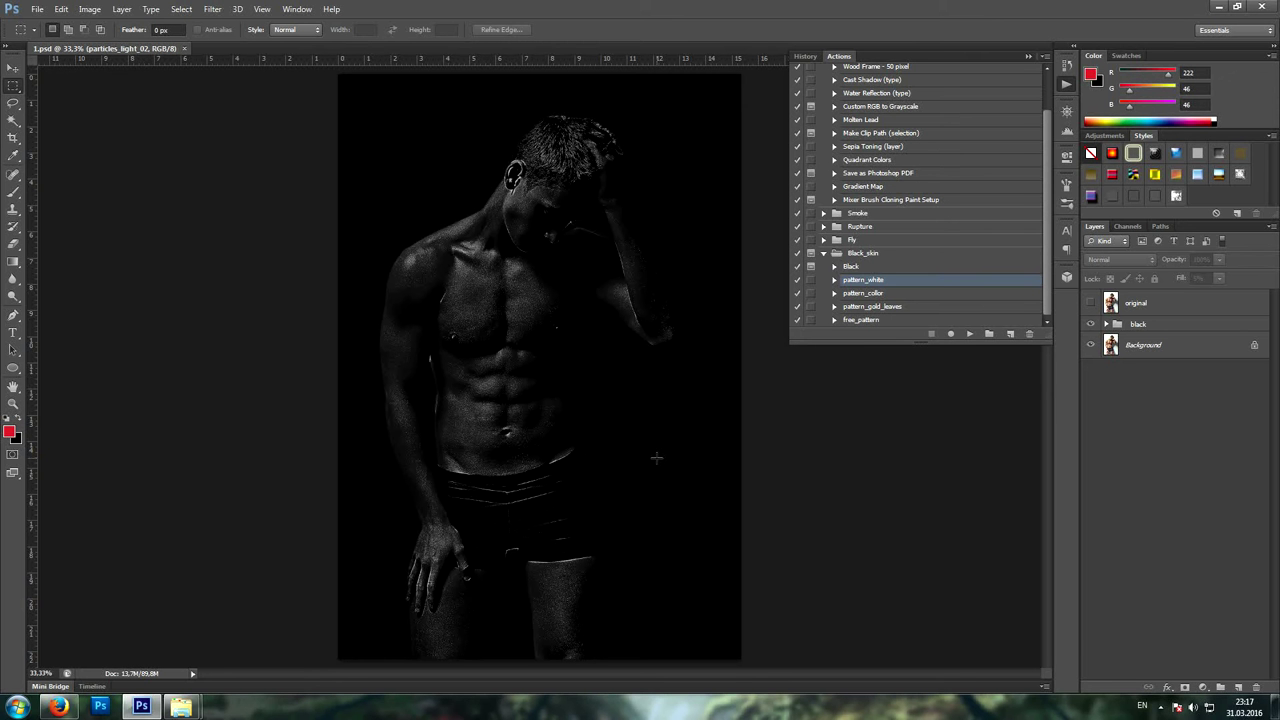
# - Play the pattern_color action from the Black_skin set on the plain black-skin image
pyautogui.click(893, 293)
pyautogui.click(968, 334)
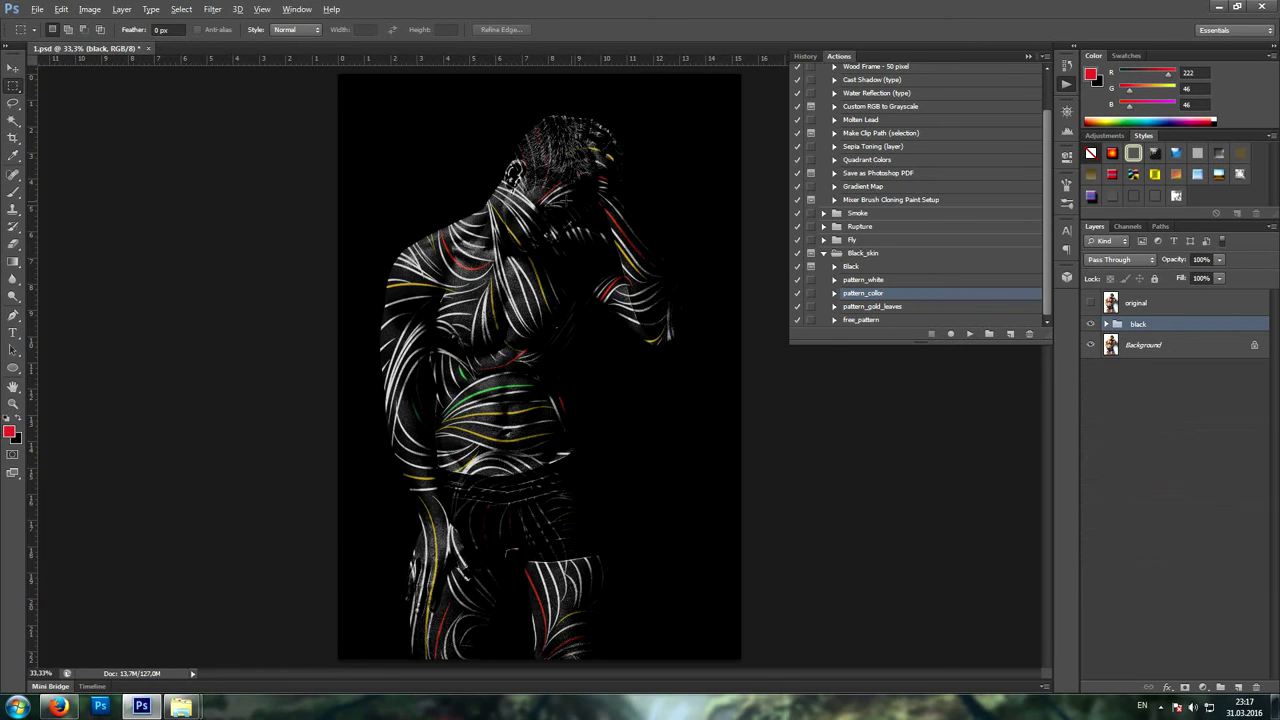
pyautogui.scroll(2, 578, 202)
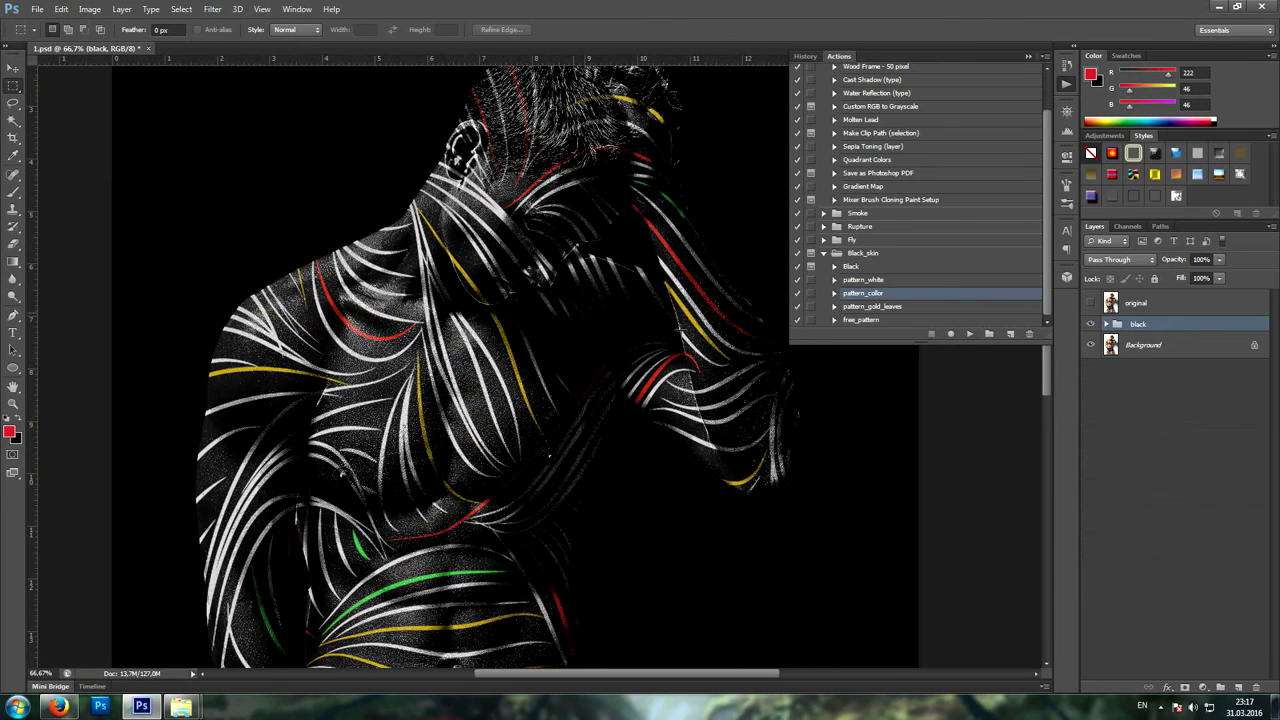
# - Expand the black group and set the shadow_texture_02 layer's fill to 74% for the colour pattern
pyautogui.click(1106, 324)
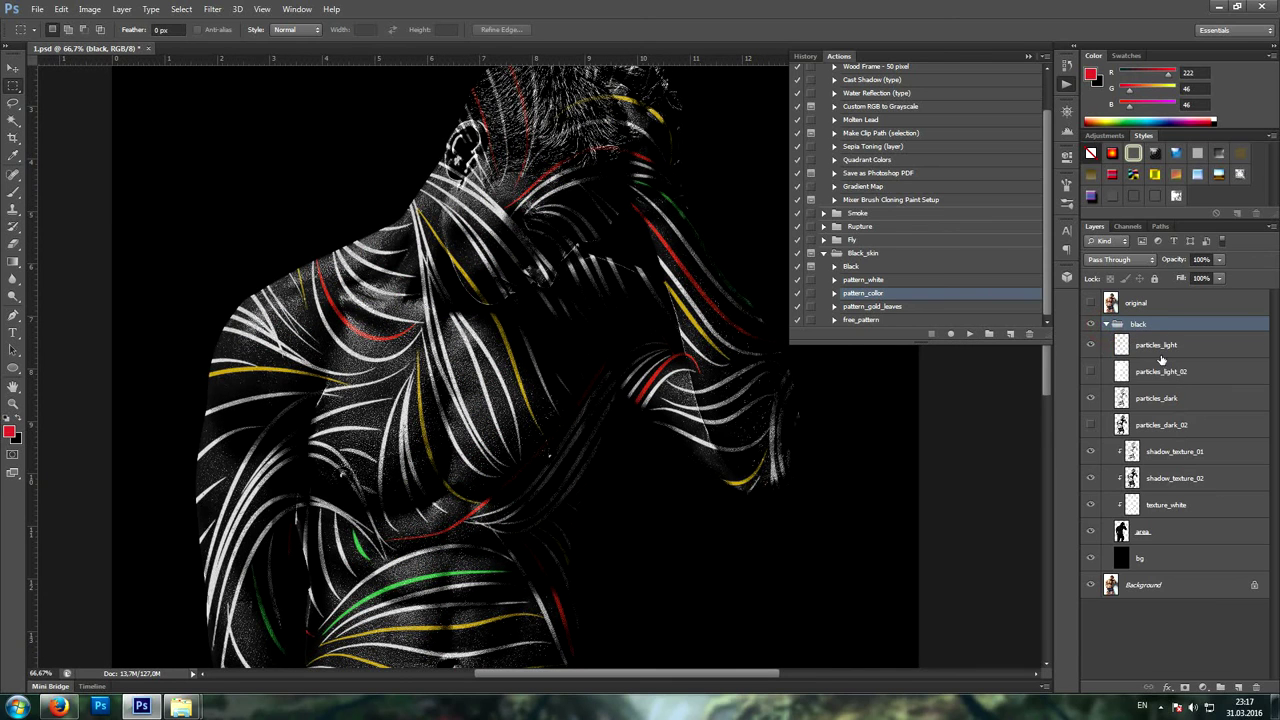
pyautogui.click(1218, 480)
pyautogui.moveTo(1219, 278)
pyautogui.mouseDown()
pyautogui.moveTo(1213, 294)
pyautogui.moveTo(1230, 297)
pyautogui.mouseUp()
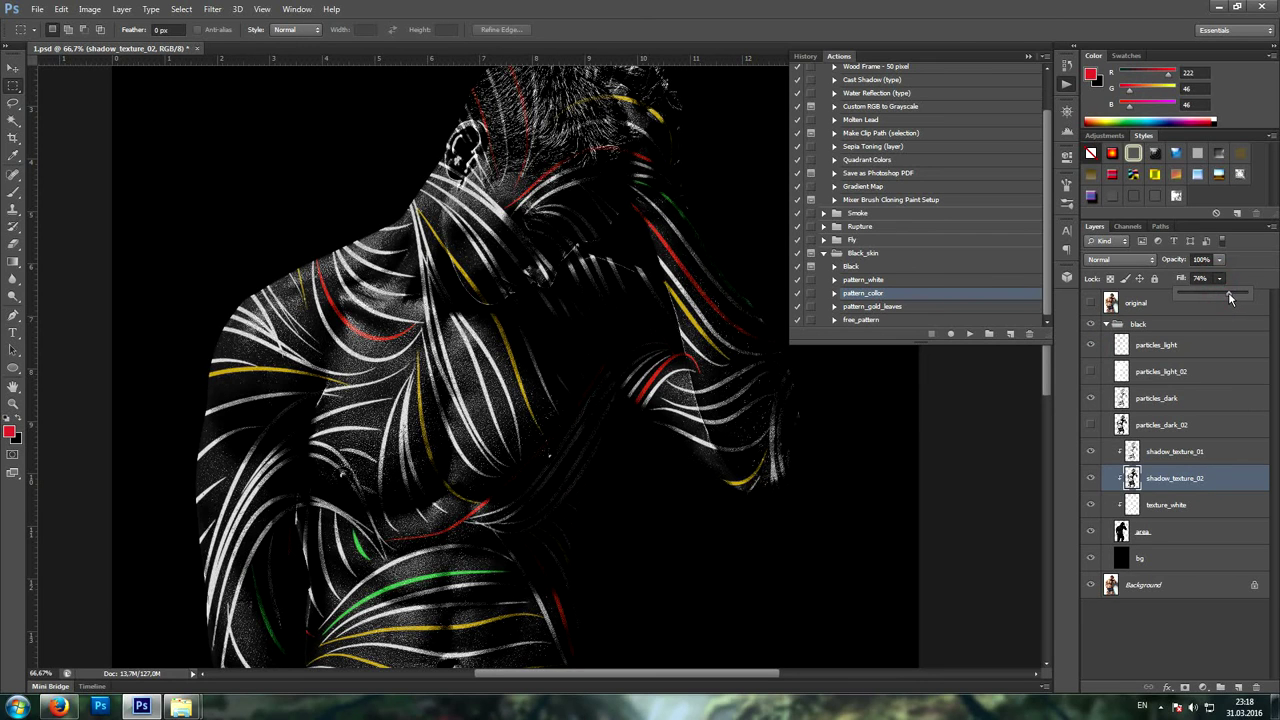
pyautogui.click(821, 453)
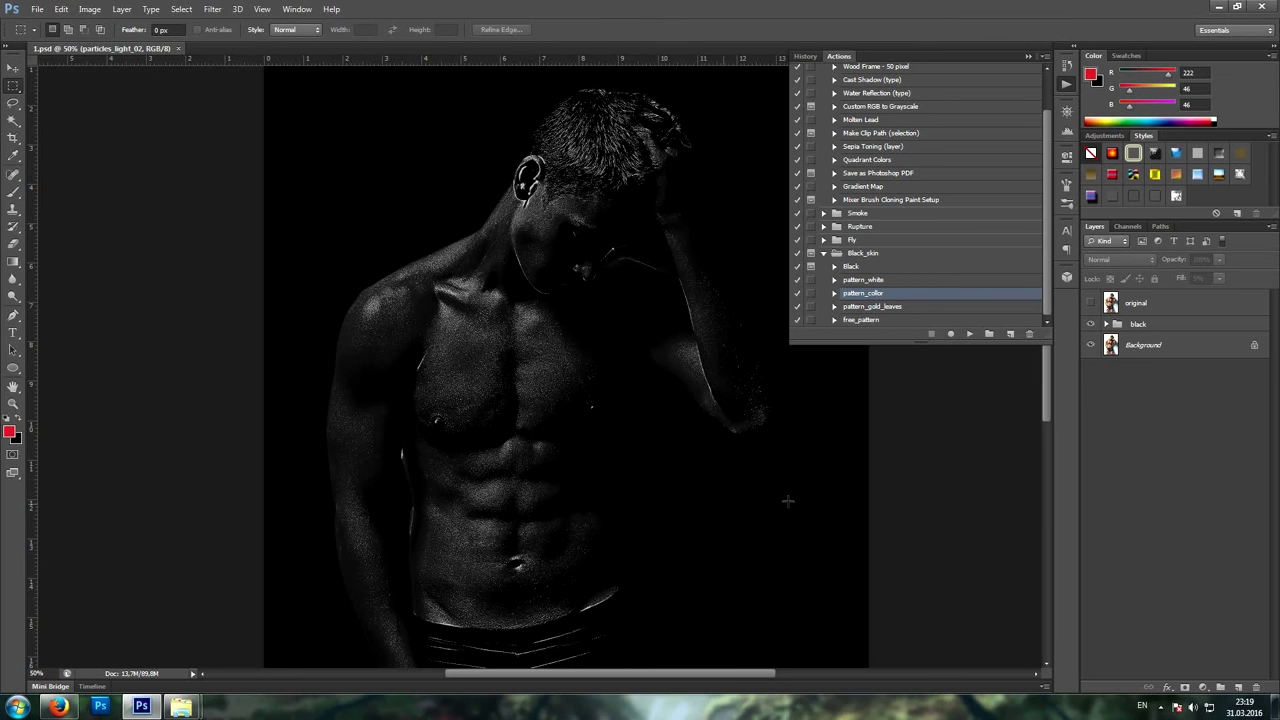
# - Play the pattern_gold_leaves action on the plain black-skin image and expand the black group
pyautogui.click(918, 308)
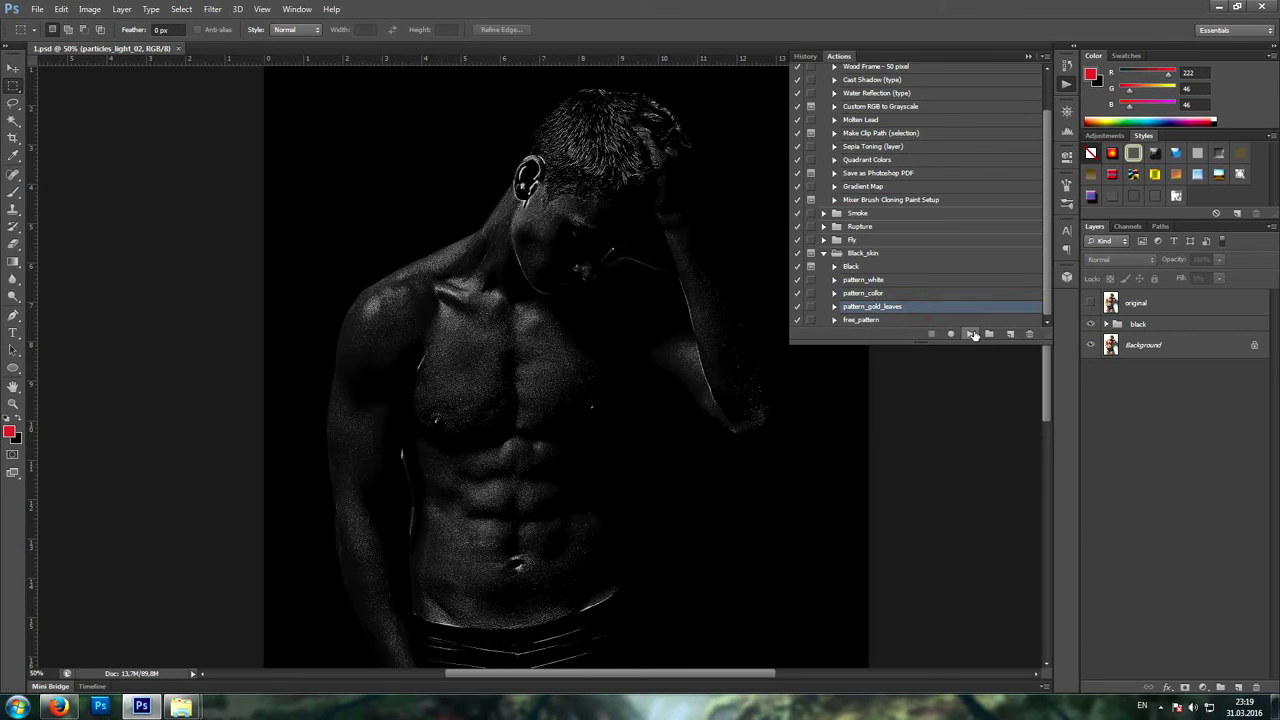
pyautogui.click(969, 333)
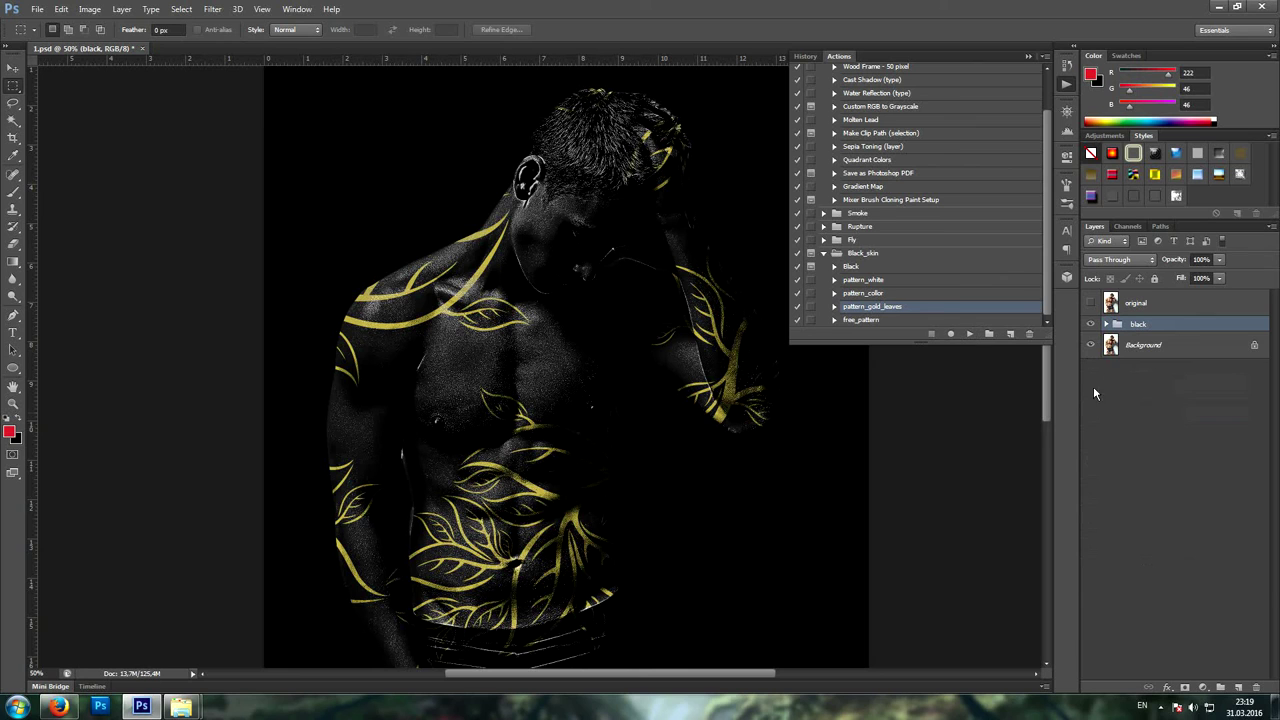
pyautogui.click(1106, 324)
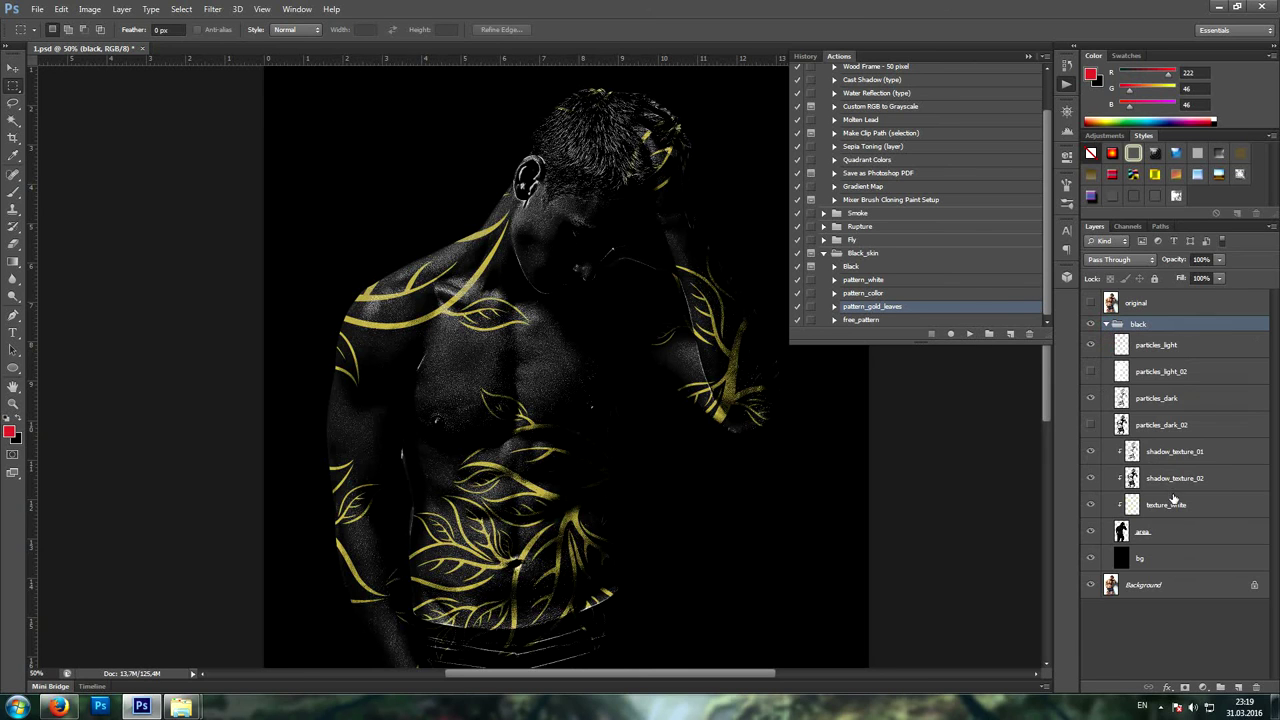
# - Check the texture_white layer's fill and set the shadow_texture_02 layer's fill to 71% for the gold leaves pattern
pyautogui.click(1168, 506)
pyautogui.moveTo(1220, 278); pyautogui.dragTo(1223, 293)
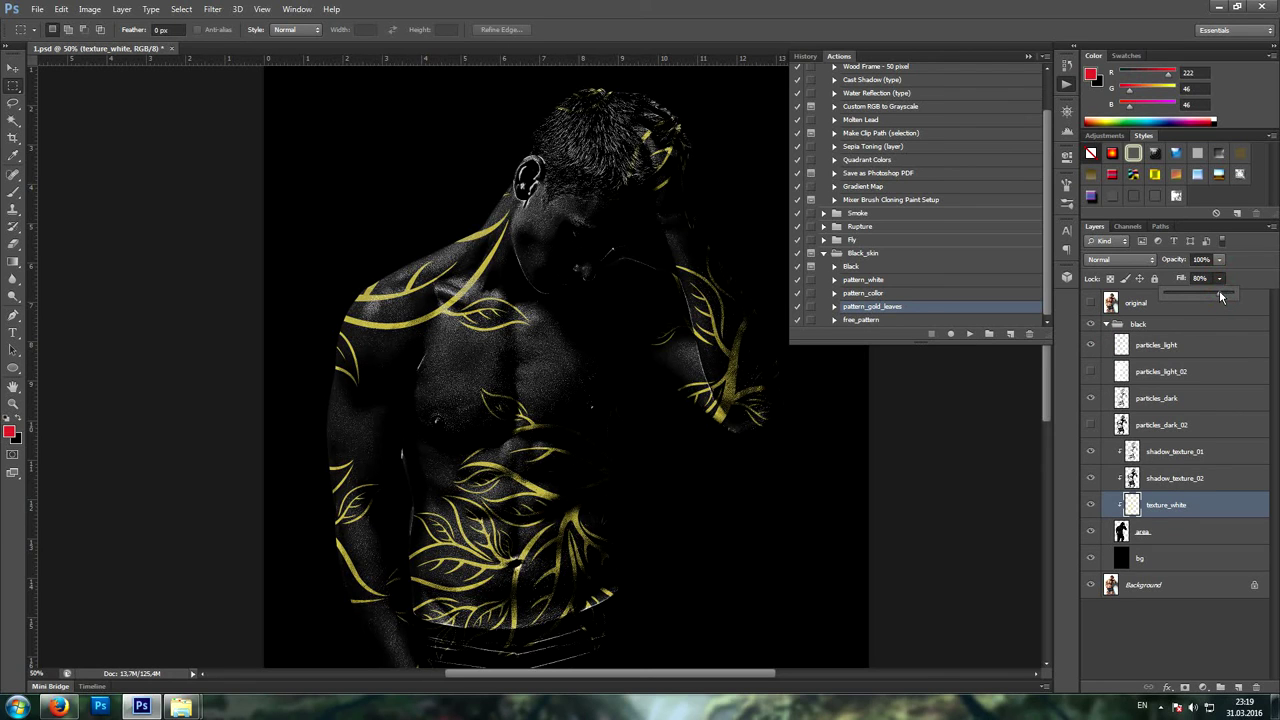
pyautogui.click(1210, 476)
pyautogui.click(1219, 279)
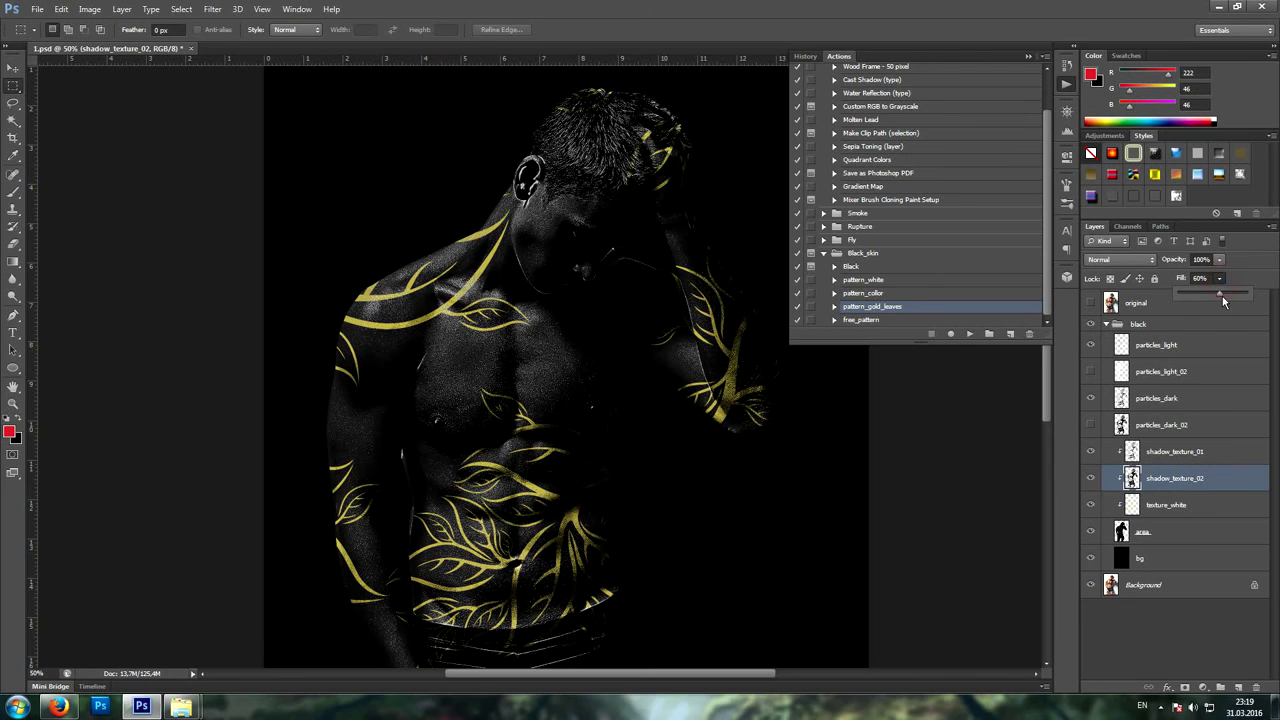
pyautogui.moveTo(1239, 298); pyautogui.dragTo(1229, 296)
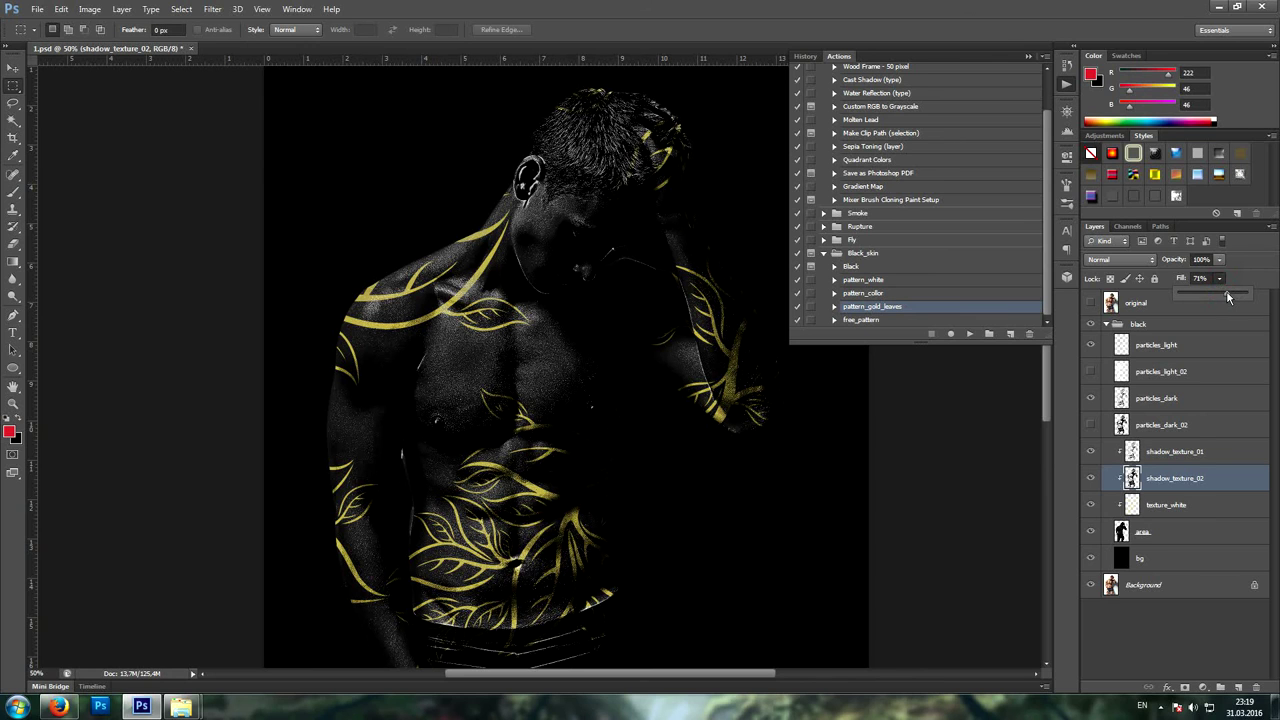
pyautogui.click(1158, 451)
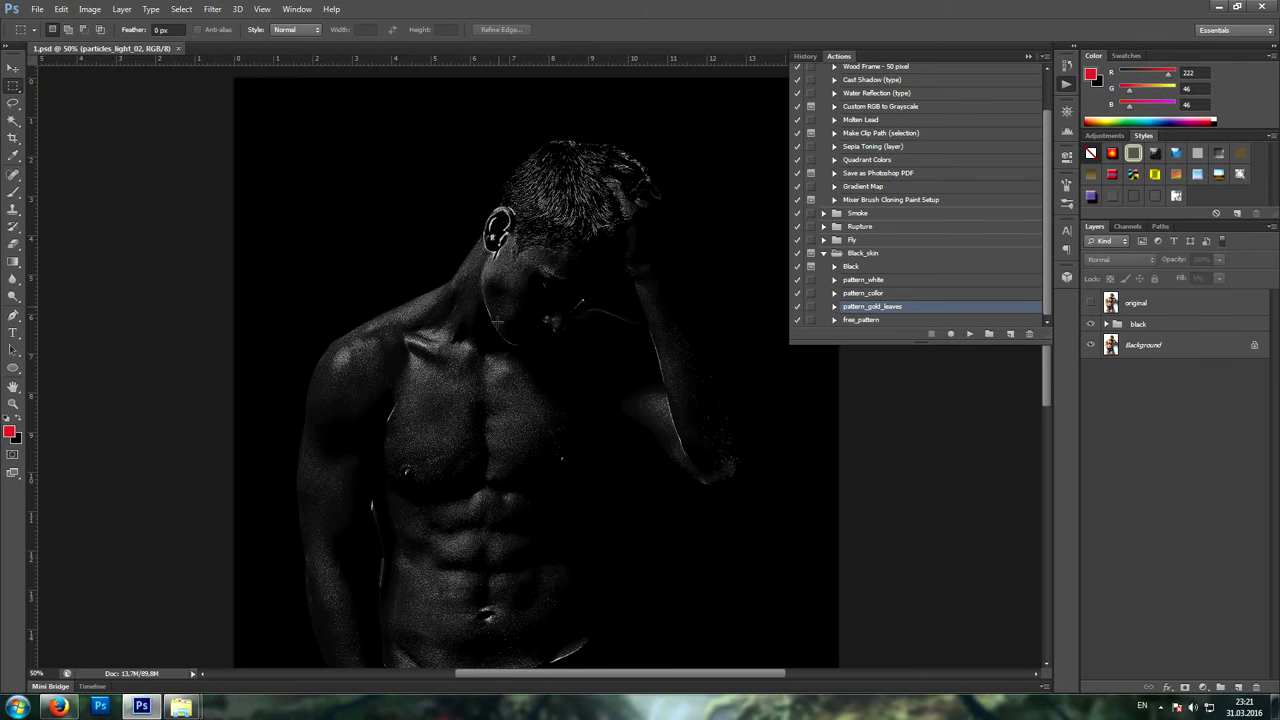
# - Place image 1 from the Black project's pattern folder into the document above the original layer
pyautogui.scroll(-3, 501, 333)
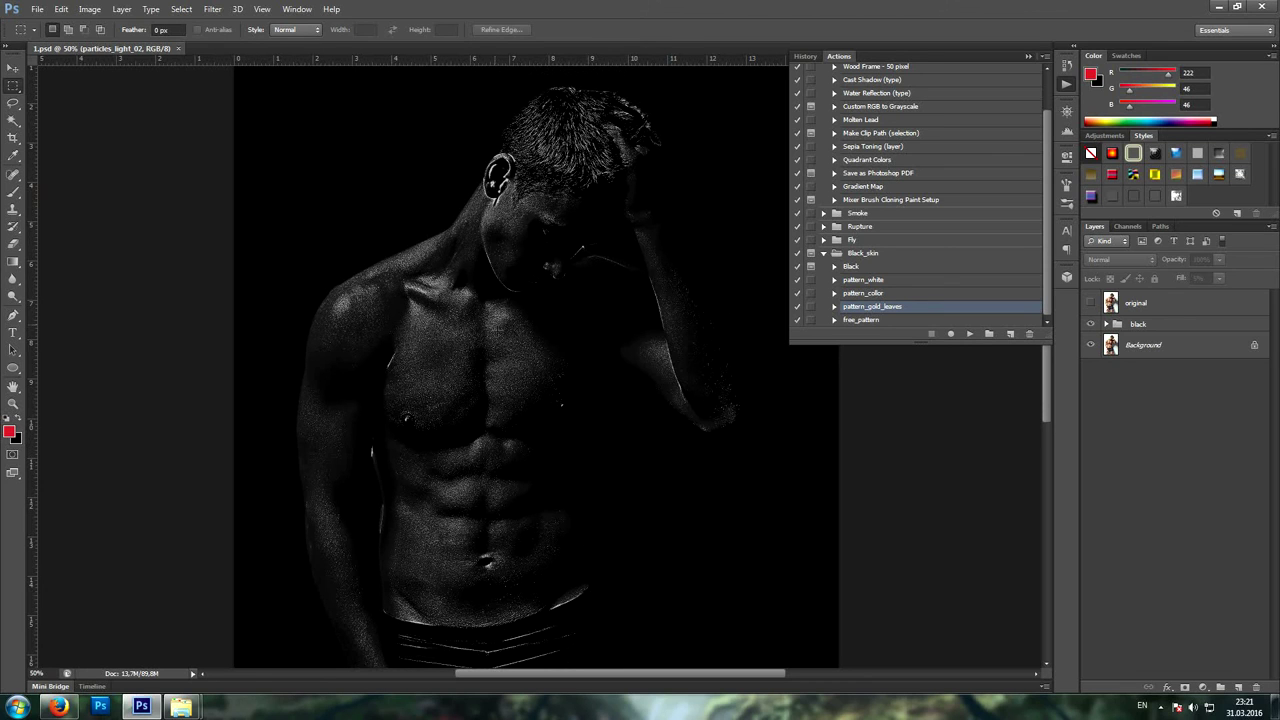
pyautogui.click(1163, 304)
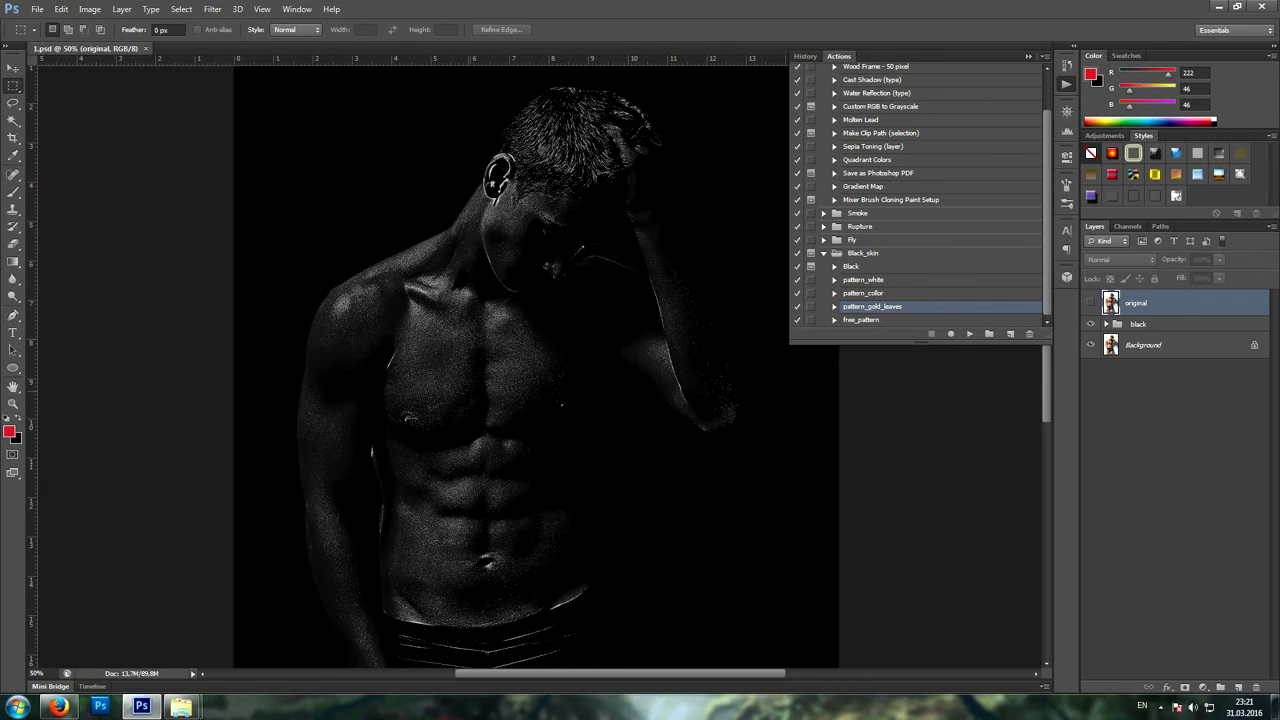
pyautogui.moveTo(195, 712)
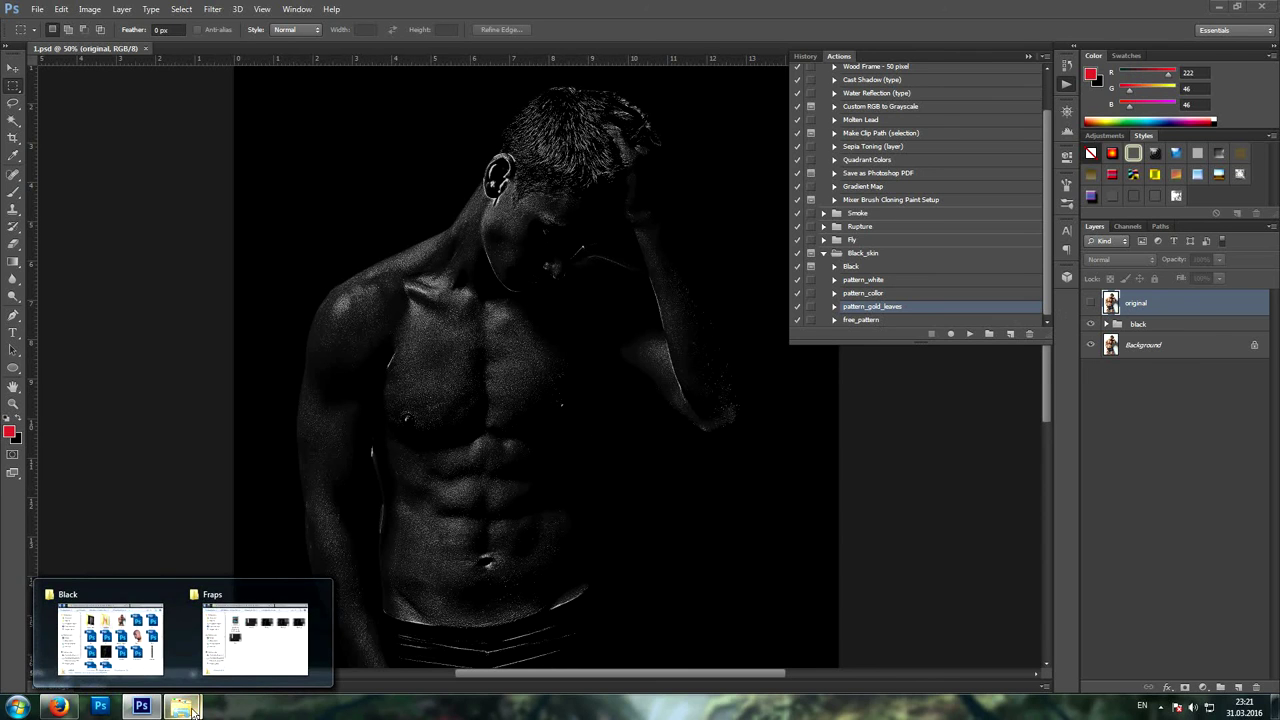
pyautogui.click(106, 645)
pyautogui.doubleClick(594, 250)
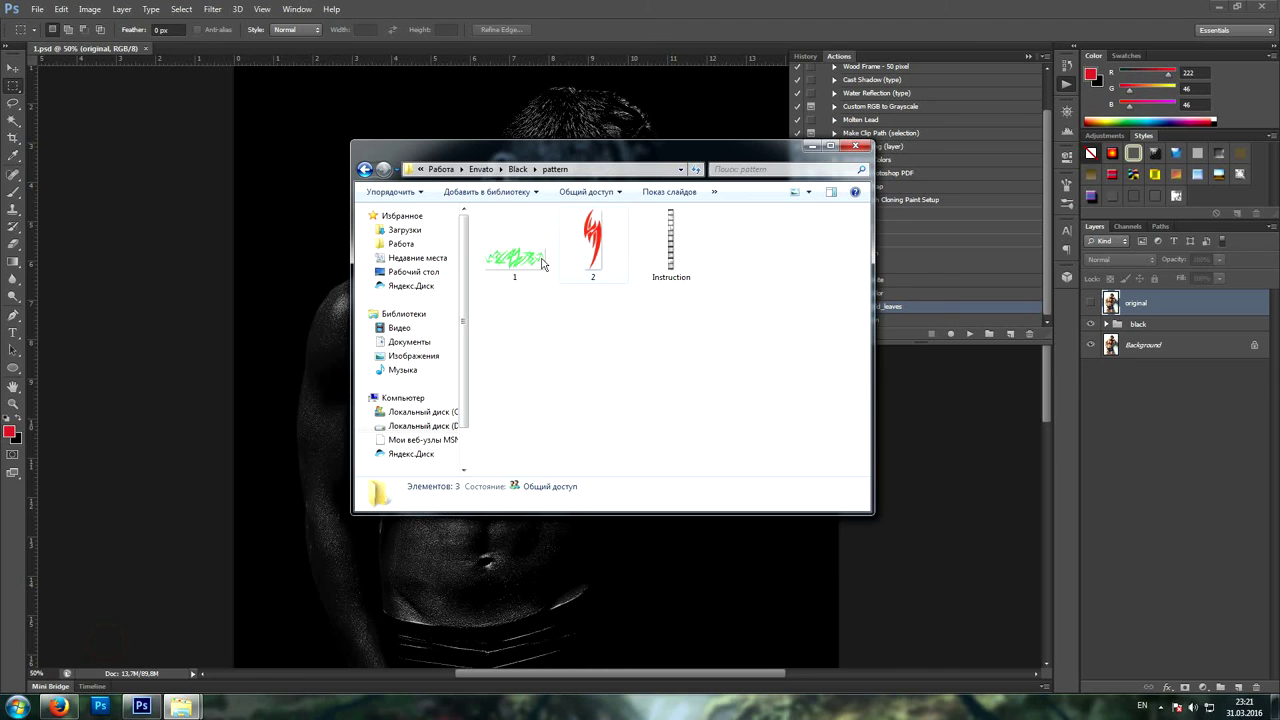
pyautogui.click(509, 263)
pyautogui.click(301, 373)
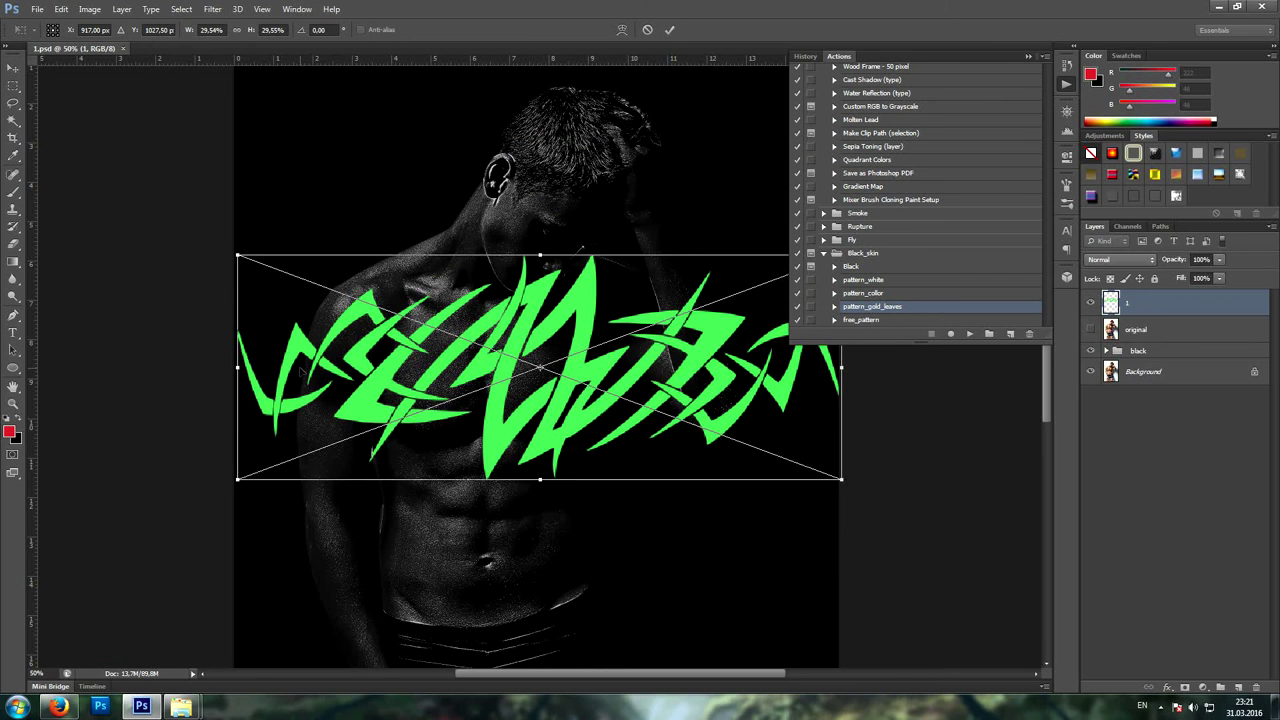
# - Rotate the placed green pattern to about -26° and position it diagonally across the man's torso and arms
pyautogui.moveTo(608, 312); pyautogui.dragTo(612, 373)
pyautogui.moveTo(354, 256); pyautogui.dragTo(190, 303)
pyautogui.moveTo(624, 396); pyautogui.dragTo(568, 412)
pyautogui.scroll(-3, 572, 410)
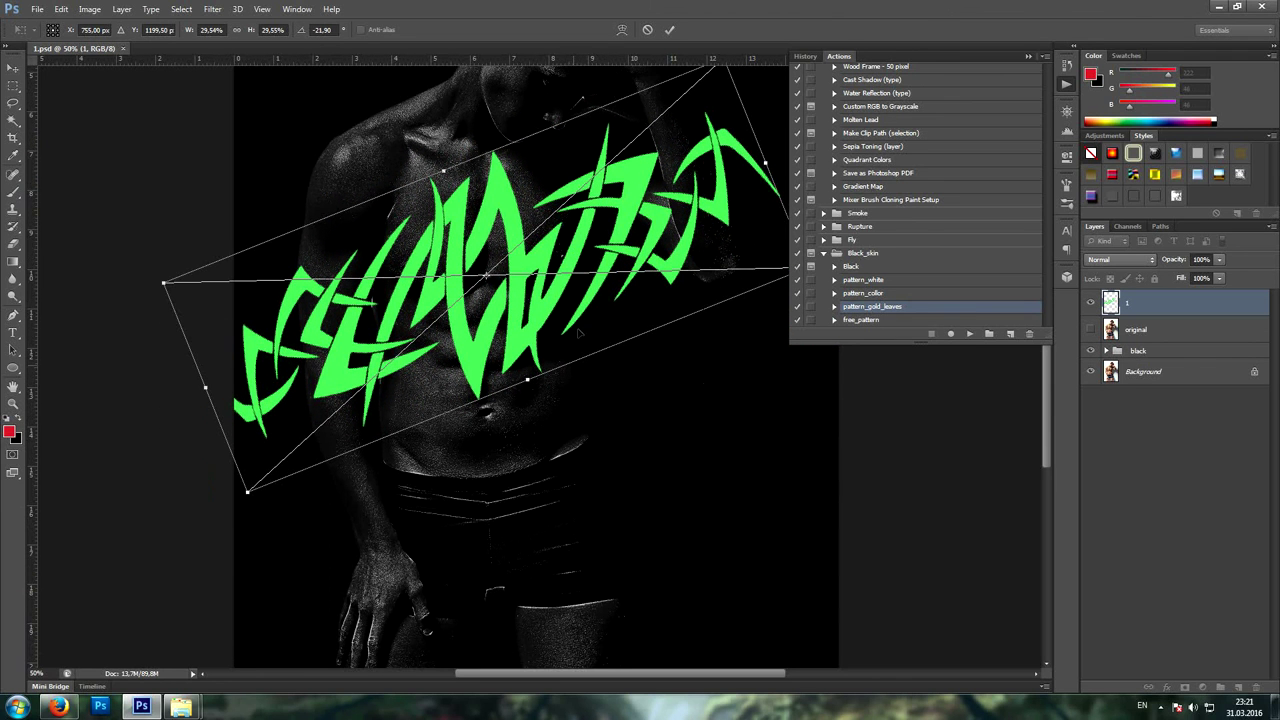
pyautogui.moveTo(583, 295); pyautogui.dragTo(574, 308)
pyautogui.scroll(3, 590, 300)
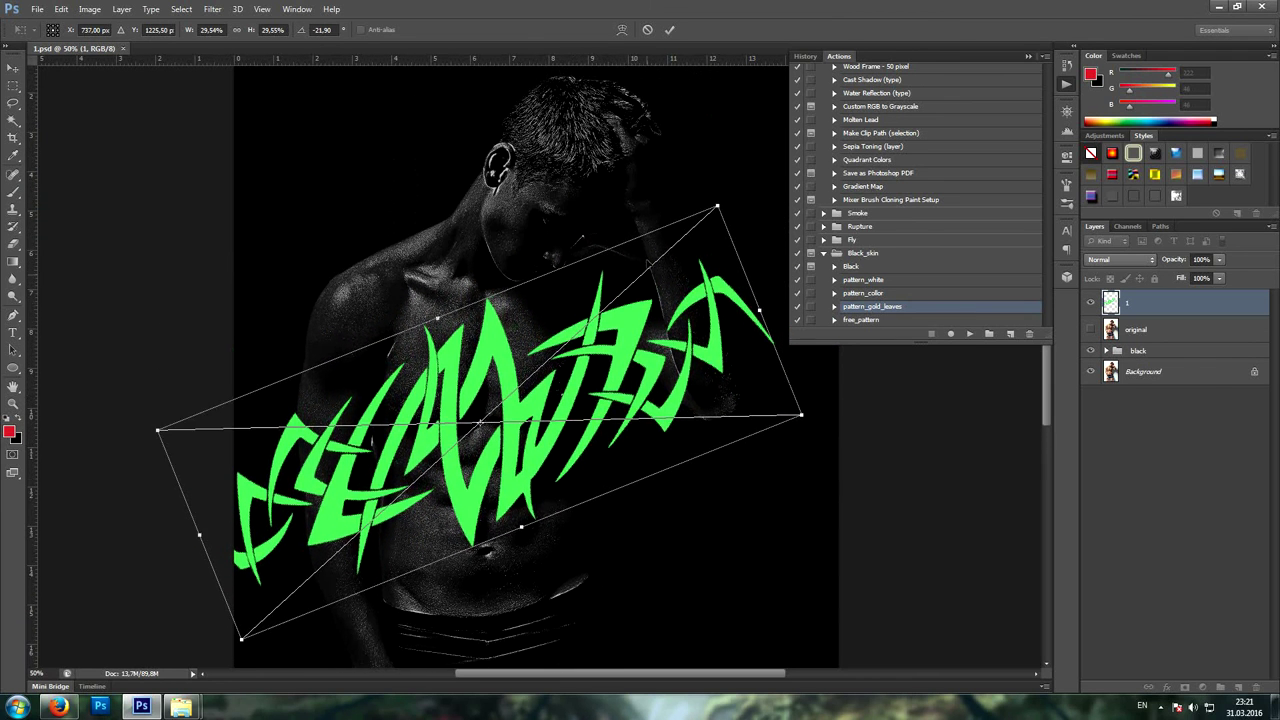
pyautogui.moveTo(671, 184); pyautogui.dragTo(640, 191)
pyautogui.moveTo(651, 312); pyautogui.dragTo(661, 306)
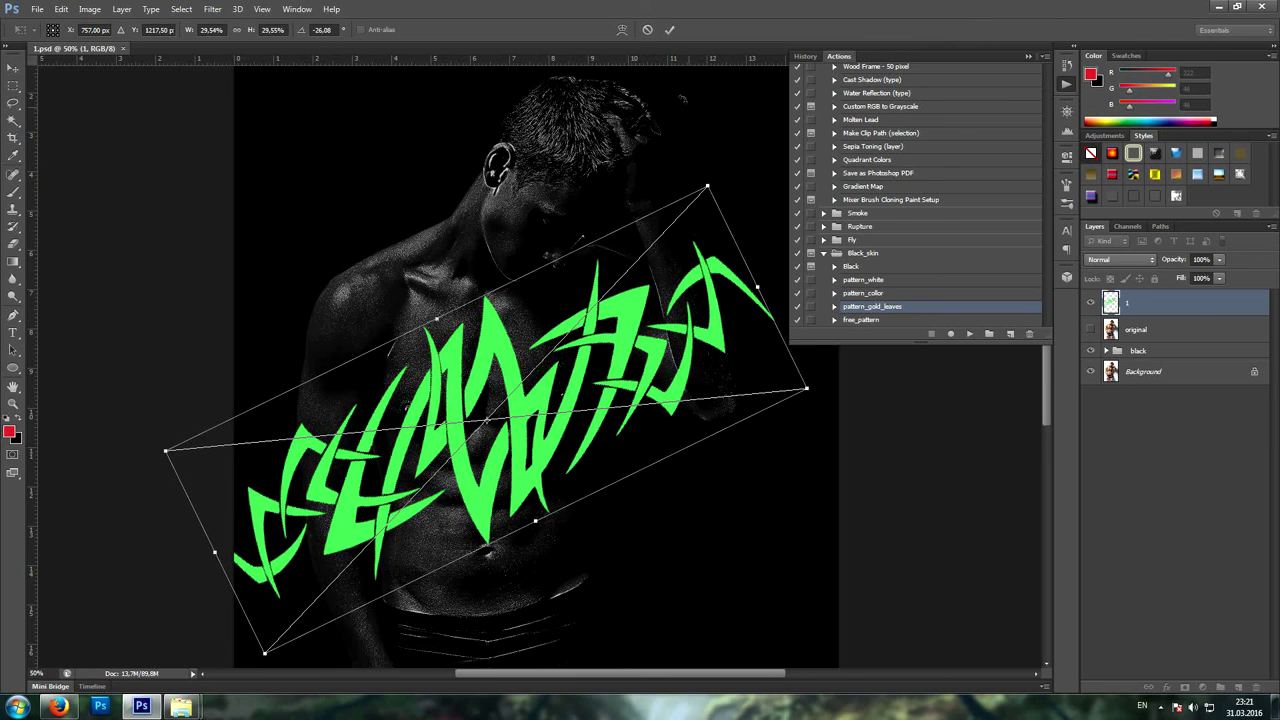
pyautogui.click(670, 30)
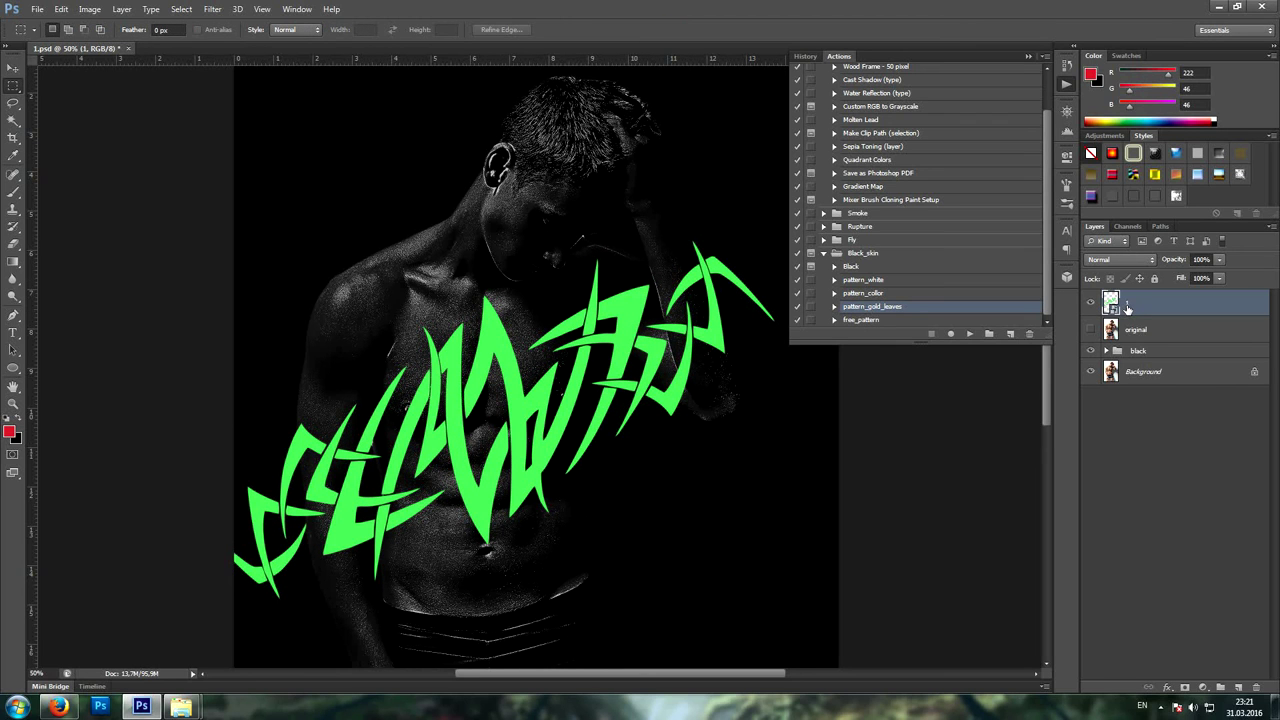
# - Rename the placed layer as pattern and play the free_pattern action from the Black_skin set
pyautogui.doubleClick(1128, 305)
pyautogui.write('pattern')
pyautogui.press('Return')
pyautogui.rightClick(1165, 305)
pyautogui.click(1187, 290)
pyautogui.click(871, 320)
pyautogui.click(969, 333)
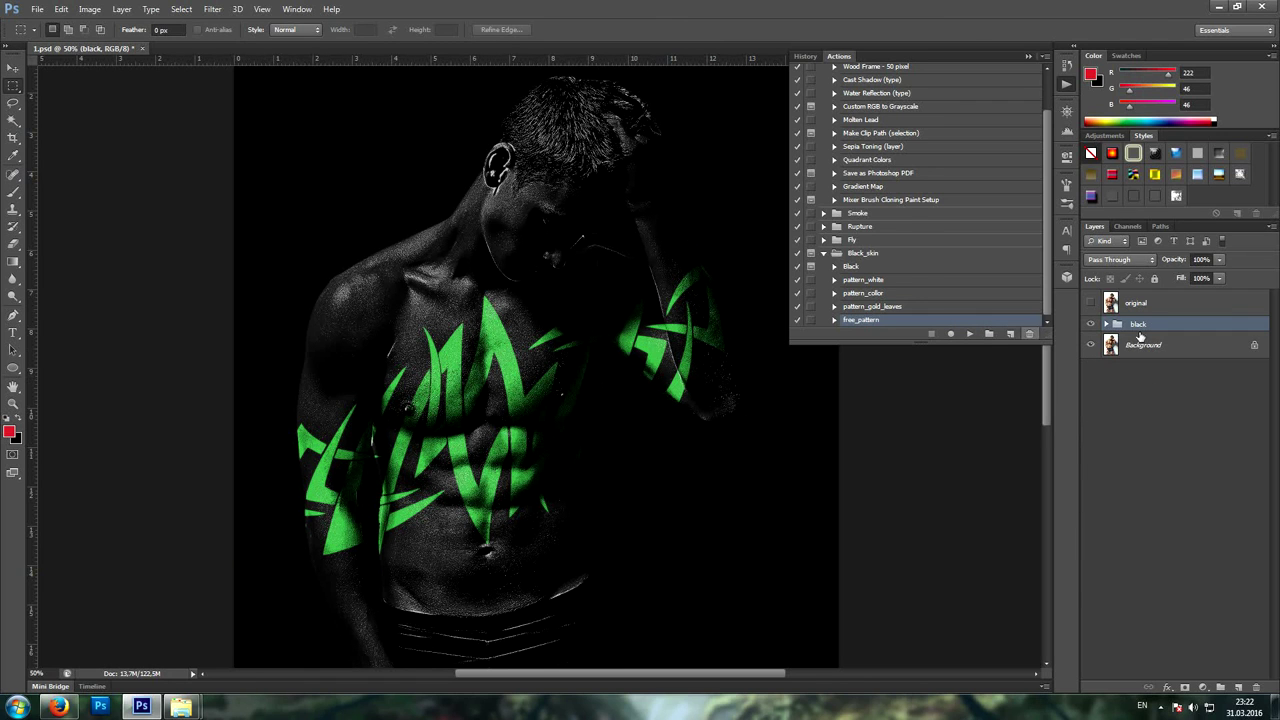
# - Expand the black group and set the shadow_pattern_02 layer's fill to 69% for the custom pattern
pyautogui.click(1106, 324)
pyautogui.click(1091, 370)
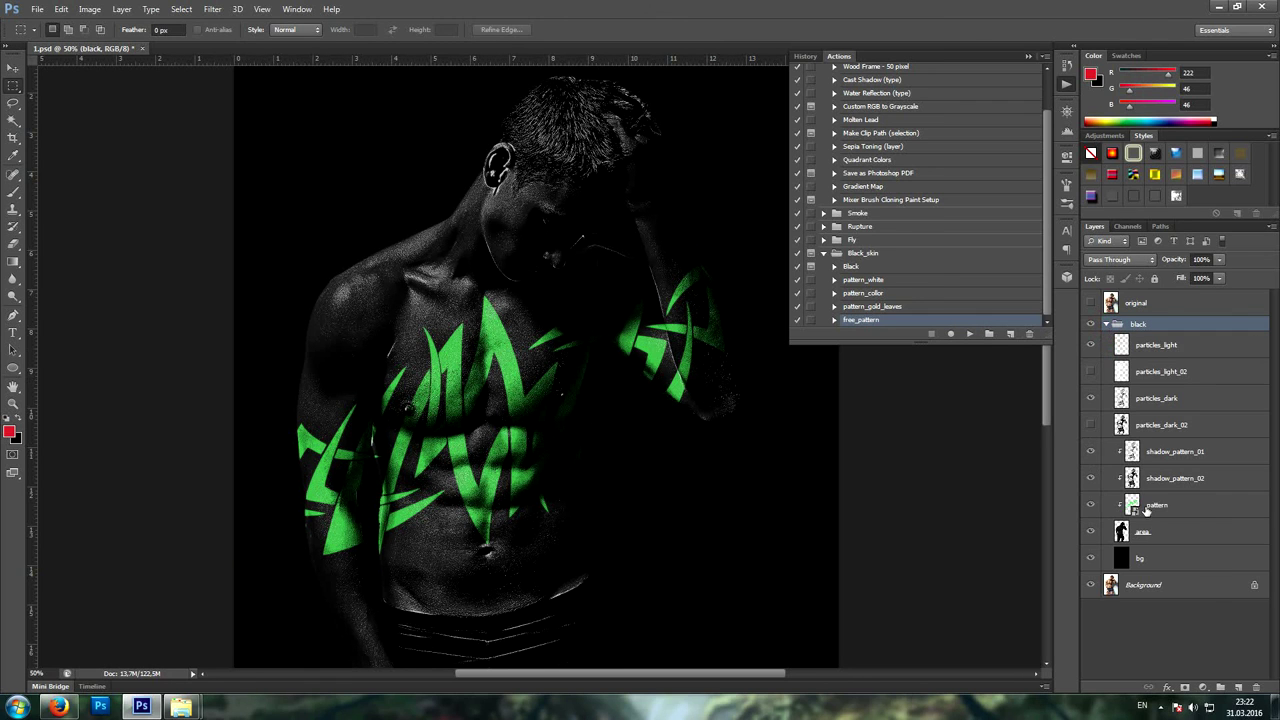
pyautogui.click(1195, 507)
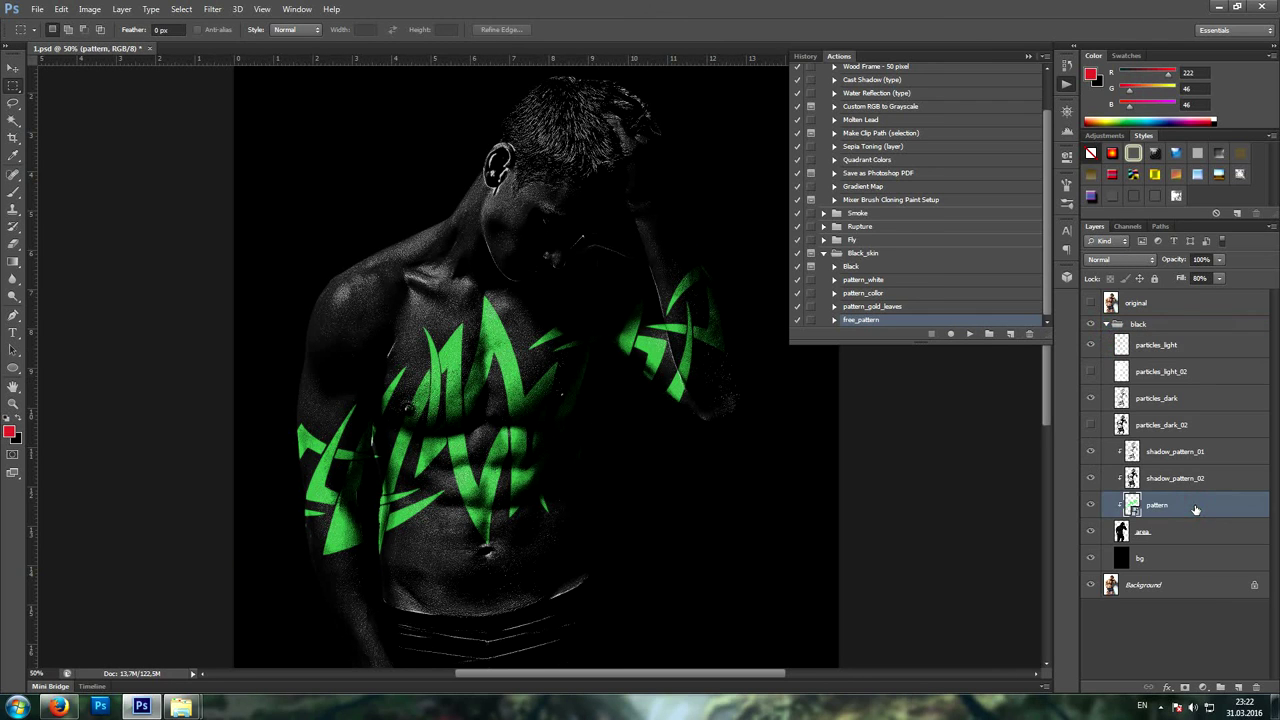
pyautogui.click(1195, 480)
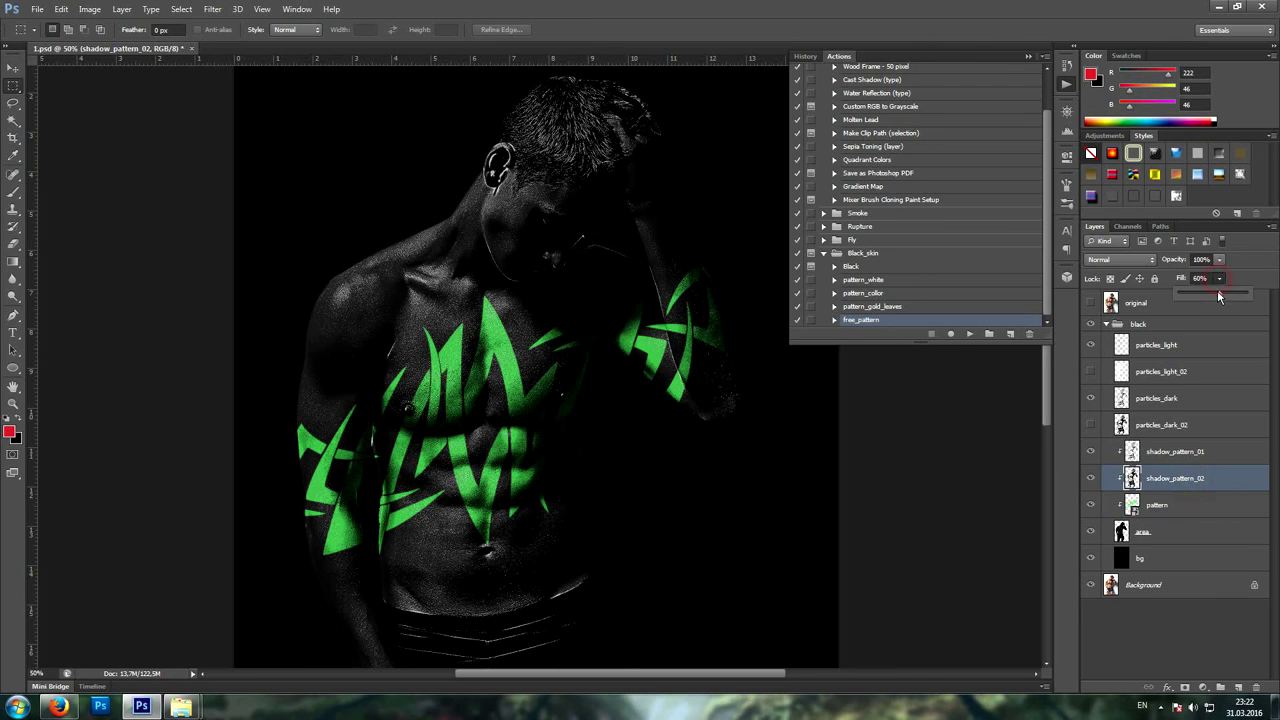
pyautogui.moveTo(1216, 293)
pyautogui.mouseDown()
pyautogui.moveTo(1248, 297)
pyautogui.moveTo(1228, 299)
pyautogui.mouseUp()
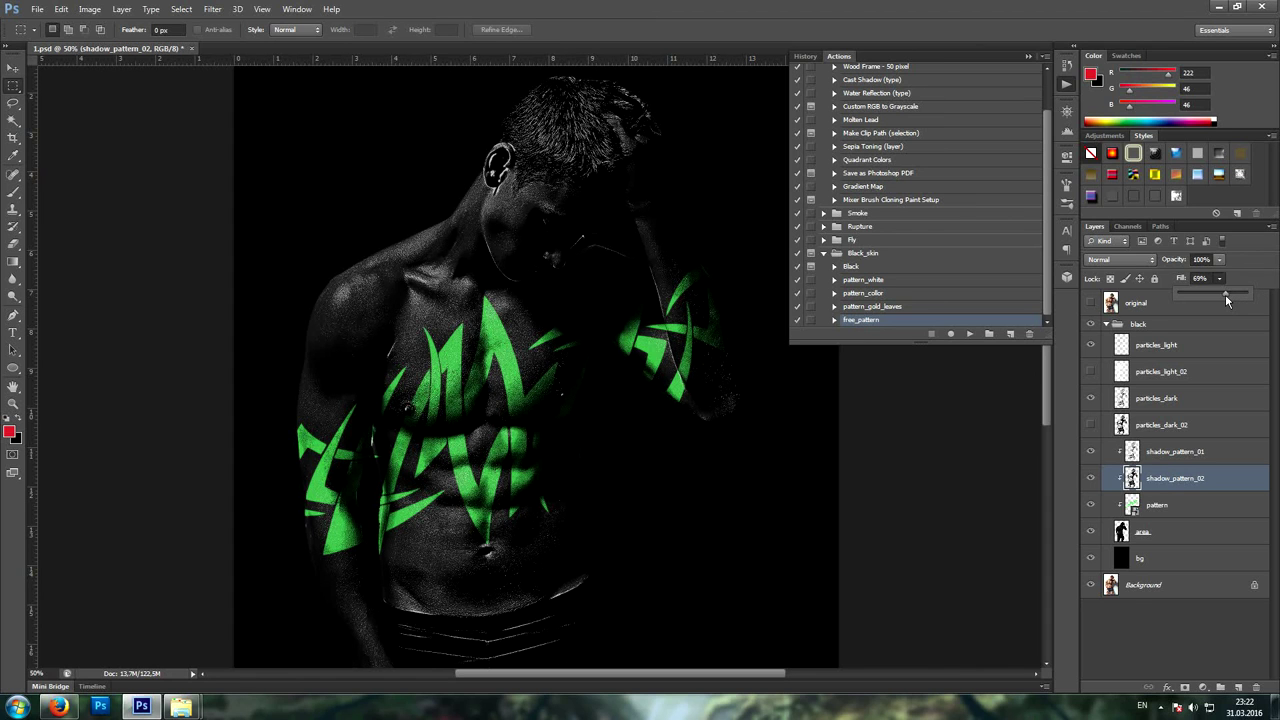